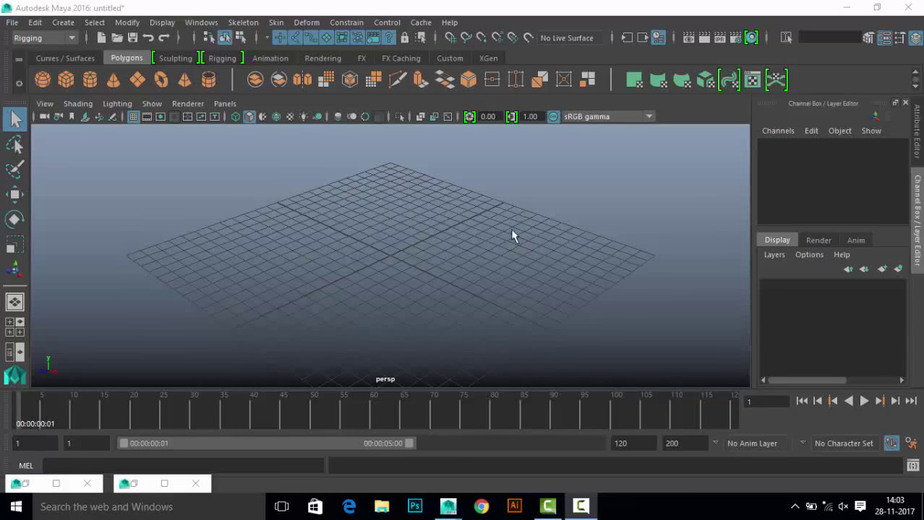
# Step: Open the Trax Editor, expand its Soundtrack track and move the time marker forward
pyautogui.scroll(-2, 387, 248)
pyautogui.scroll(2, 451, 272)
pyautogui.scroll(2, 431, 237)
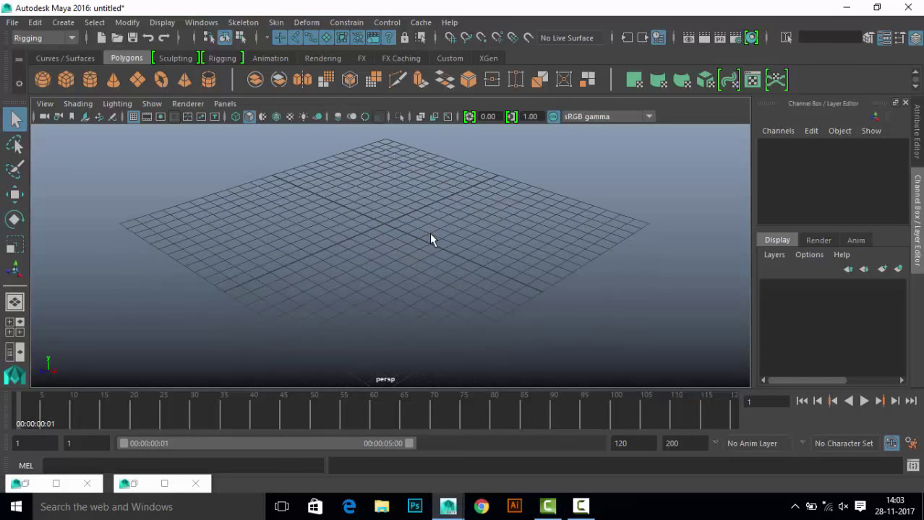
pyautogui.scroll(1, 430, 237)
pyautogui.scroll(-1, 434, 268)
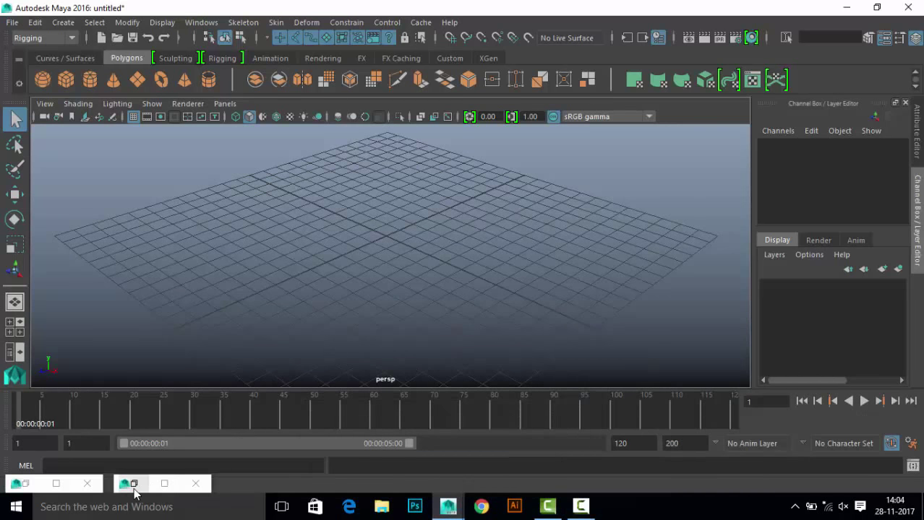
pyautogui.click(164, 483)
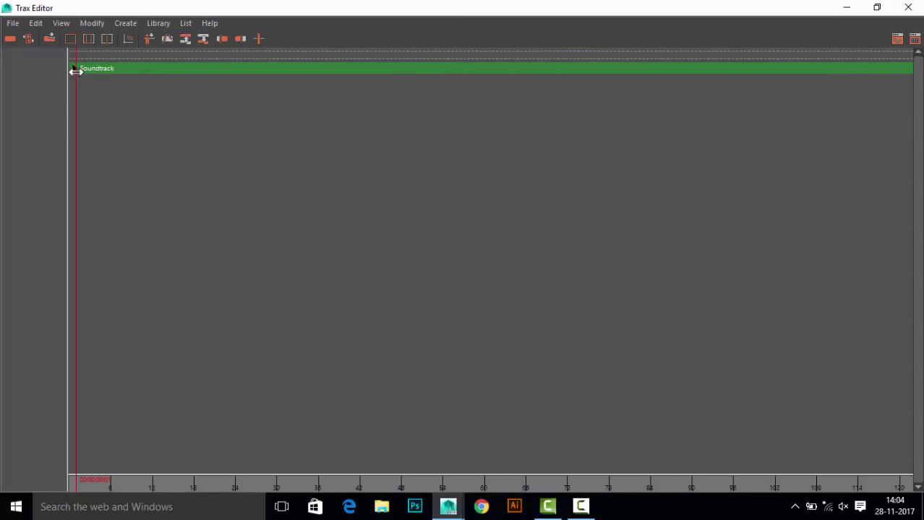
pyautogui.click(73, 67)
pyautogui.moveTo(76, 100)
pyautogui.mouseDown()
pyautogui.moveTo(369, 119)
pyautogui.moveTo(505, 165)
pyautogui.moveTo(503, 179)
pyautogui.moveTo(278, 194)
pyautogui.moveTo(278, 229)
pyautogui.moveTo(289, 238)
pyautogui.mouseUp()
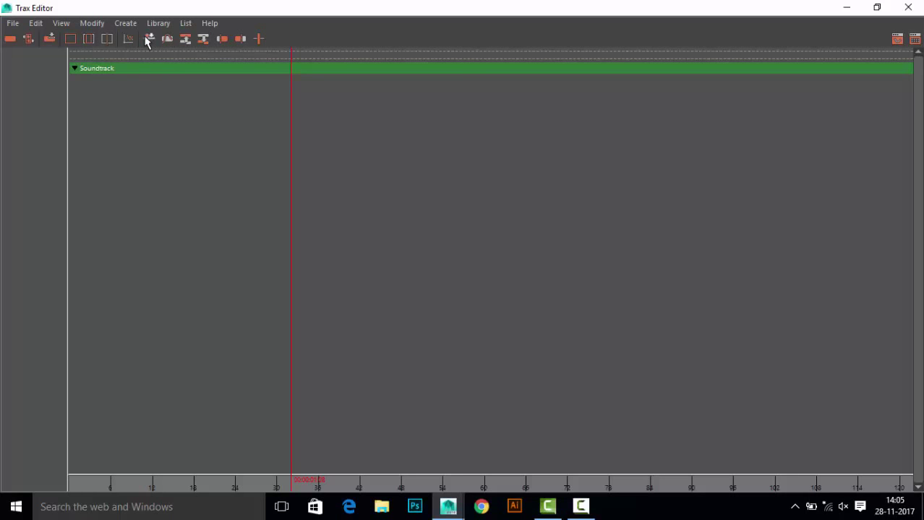
# Step: Check Library > Insert Clip, find no clips available, and close the list
pyautogui.click(158, 23)
pyautogui.moveTo(178, 47)
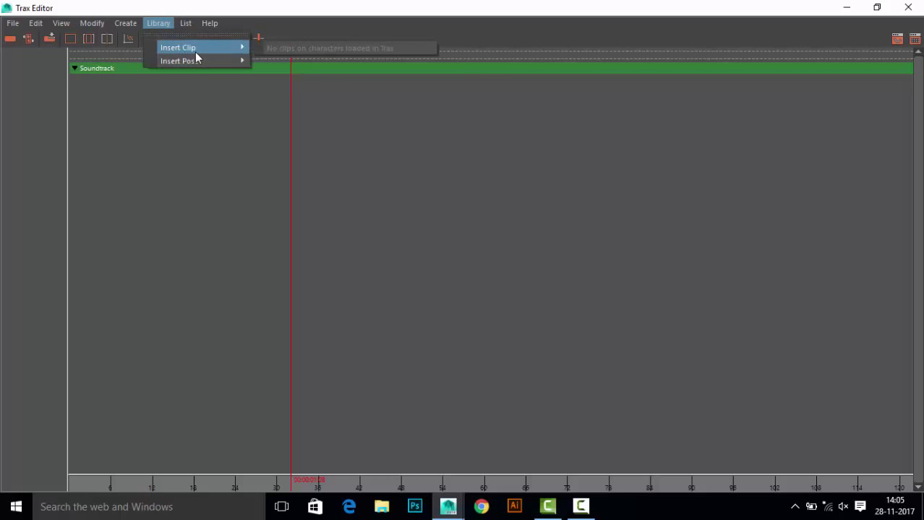
pyautogui.click(317, 390)
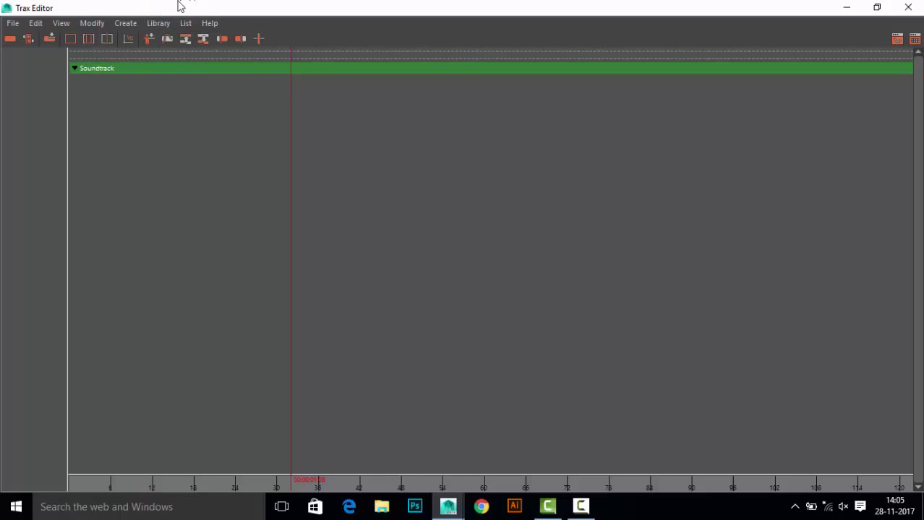
# Step: Open the Visor and browse its collections through to the empty Character Clips tab
pyautogui.click(49, 40)
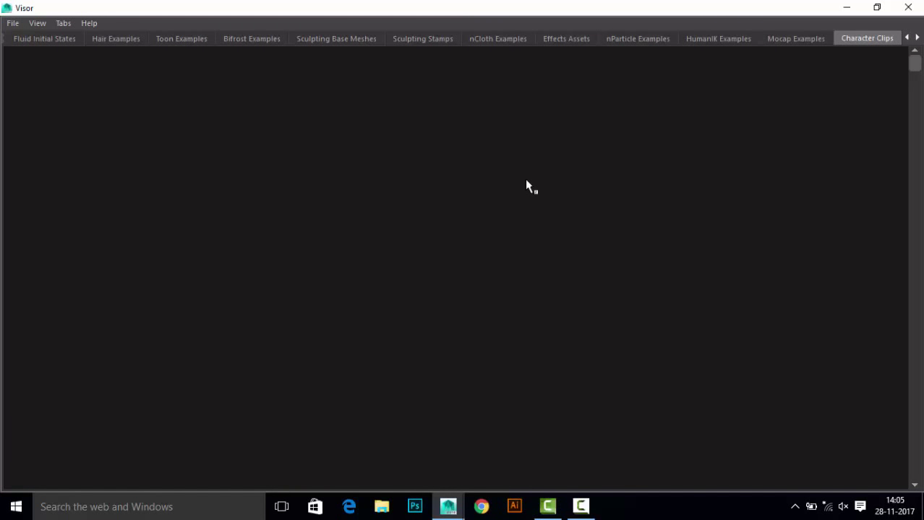
pyautogui.click(47, 38)
pyautogui.click(182, 38)
pyautogui.click(345, 38)
pyautogui.click(55, 75)
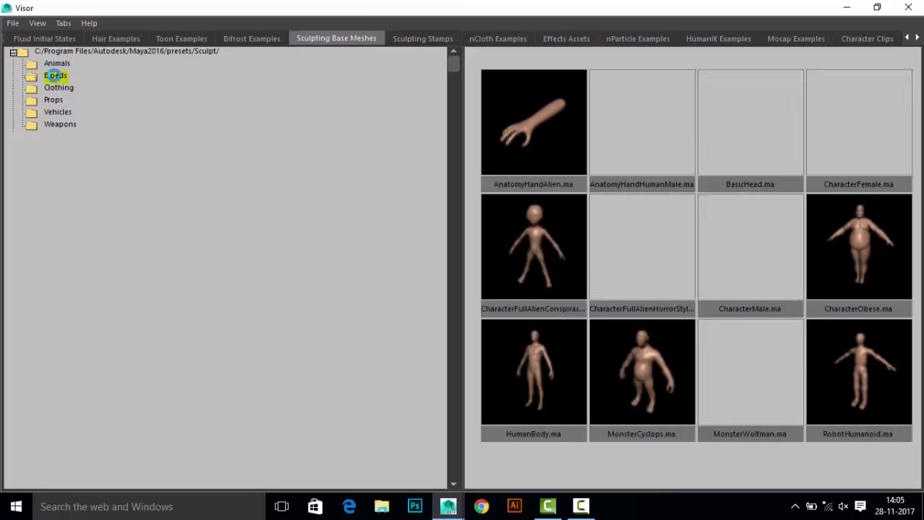
pyautogui.click(423, 39)
pyautogui.click(916, 37)
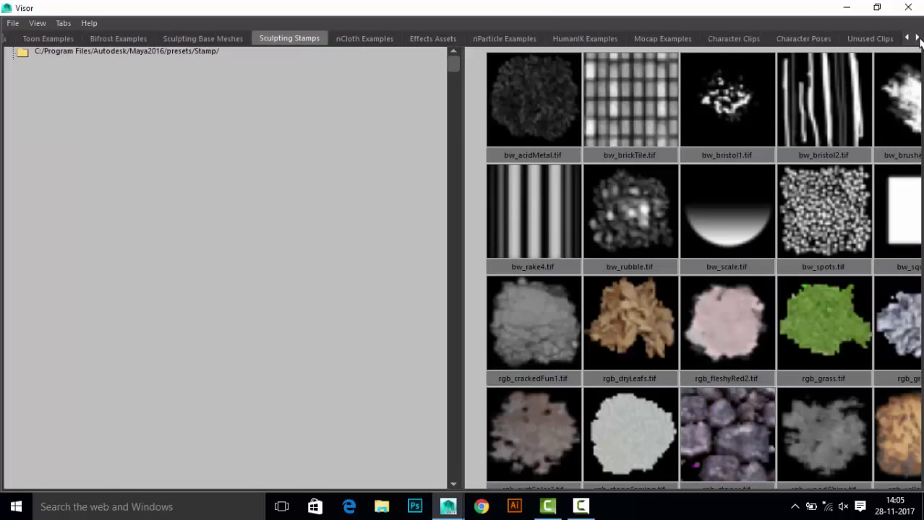
pyautogui.click(749, 40)
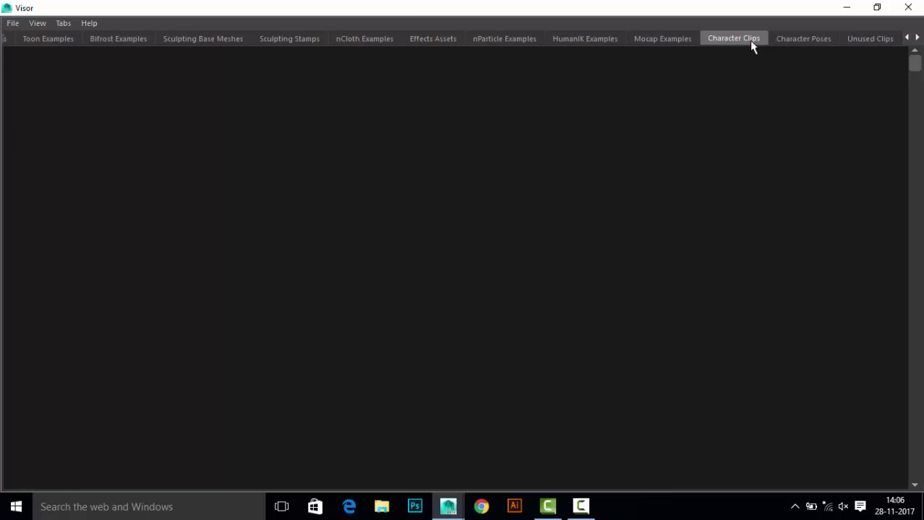
# Step: Close the Visor, rewind the Trax time marker to frame 0, and minimize Trax
pyautogui.moveTo(707, 143); pyautogui.dragTo(340, 303)
pyautogui.moveTo(97, 99); pyautogui.dragTo(759, 415)
pyautogui.doubleClick(183, 10)
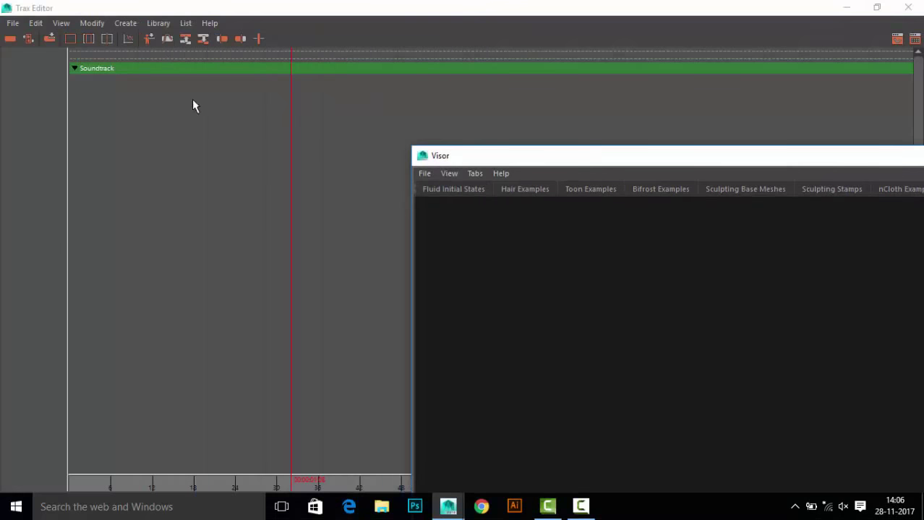
pyautogui.moveTo(866, 161); pyautogui.dragTo(304, 48)
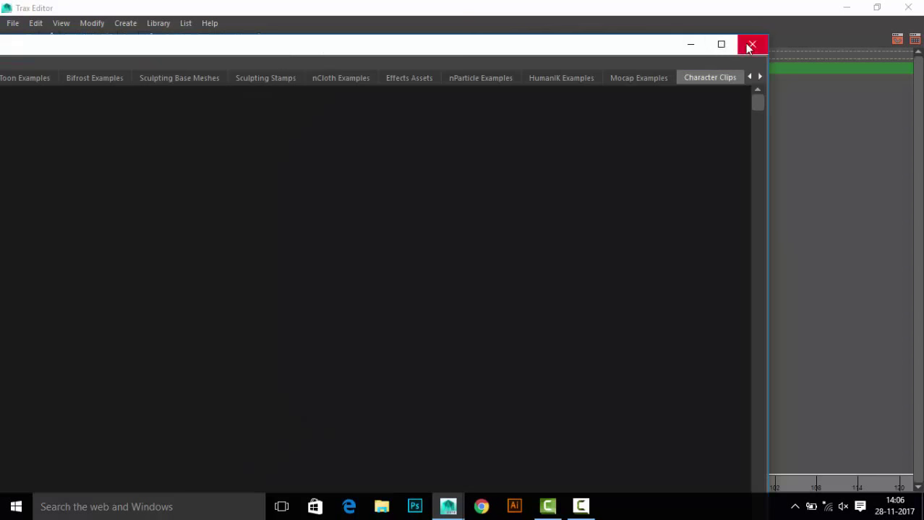
pyautogui.click(751, 45)
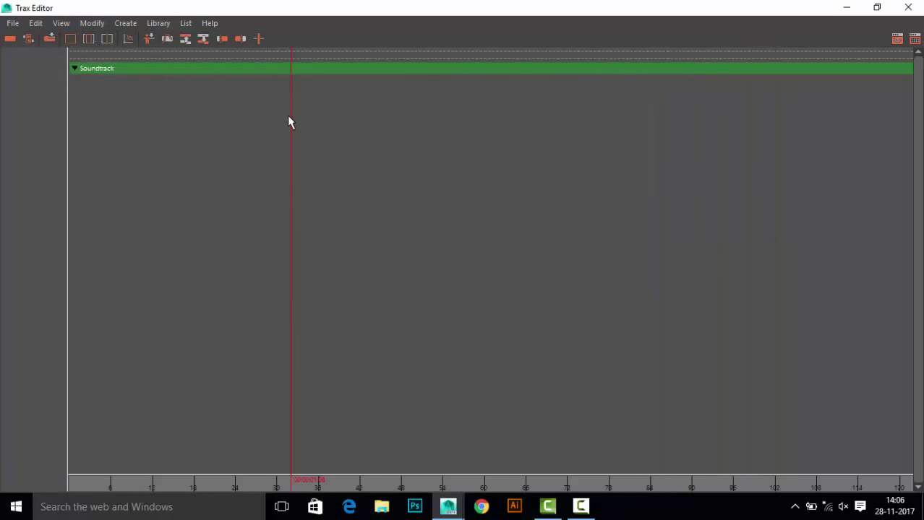
pyautogui.moveTo(290, 182); pyautogui.dragTo(78, 181)
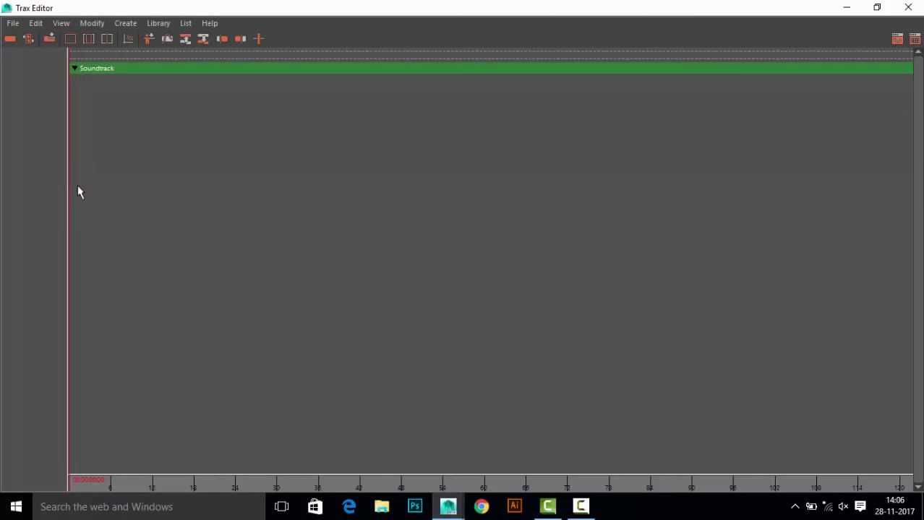
pyautogui.click(846, 8)
# Step: Open the Chair N Cube.ma scene without saving the untitled scene
pyautogui.click(201, 23)
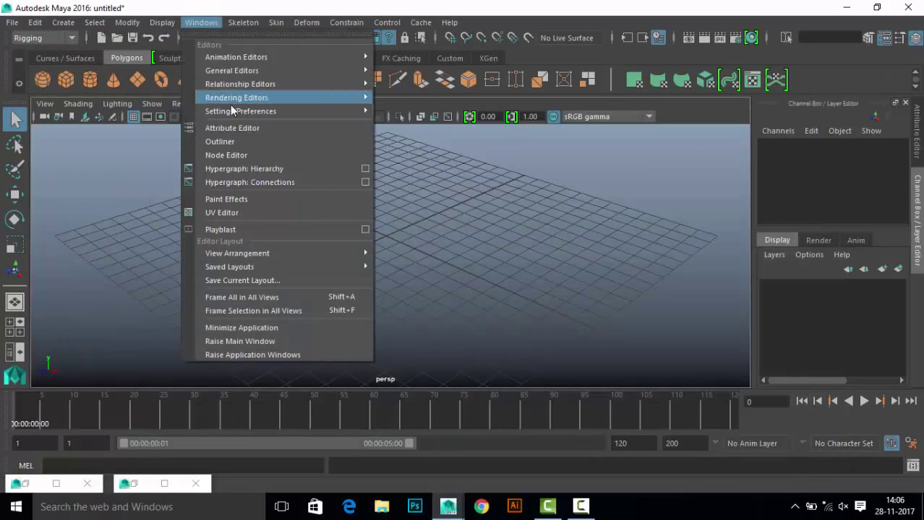
pyautogui.click(220, 141)
pyautogui.click(790, 130)
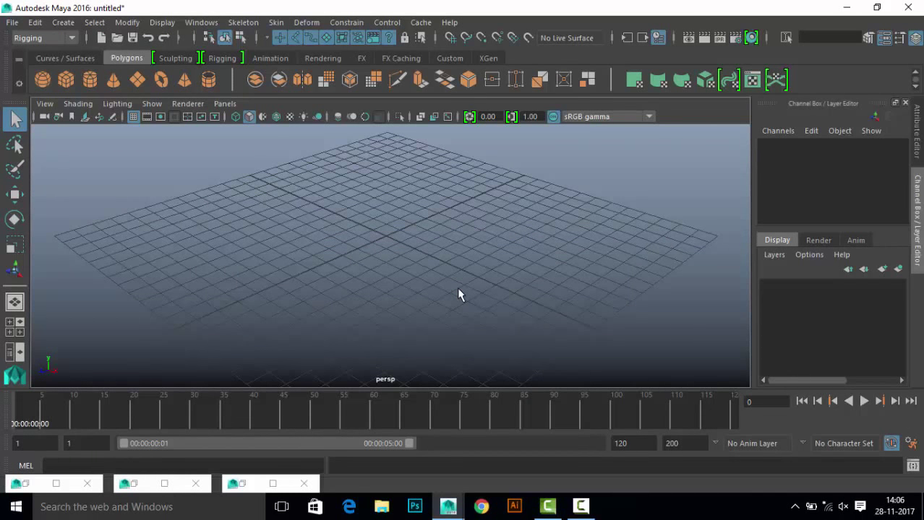
pyautogui.click(12, 23)
pyautogui.click(54, 59)
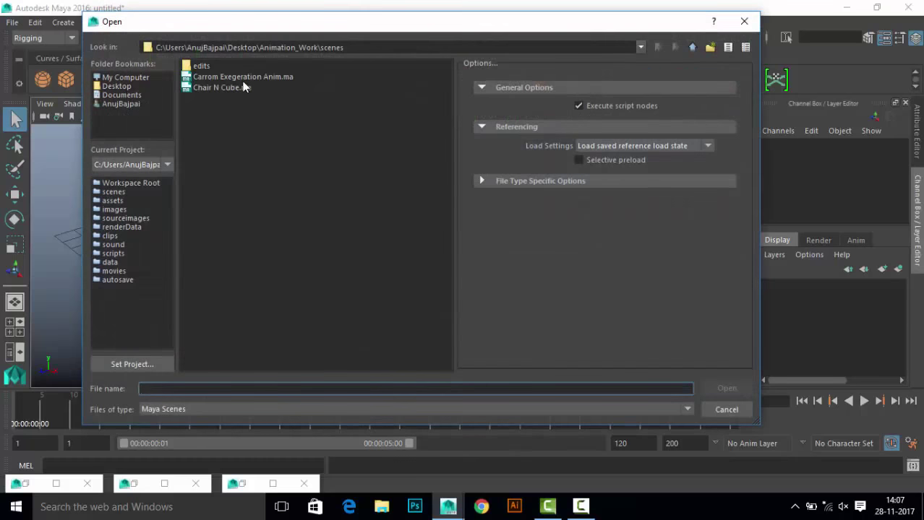
pyautogui.click(222, 87)
pyautogui.click(726, 388)
pyautogui.click(466, 256)
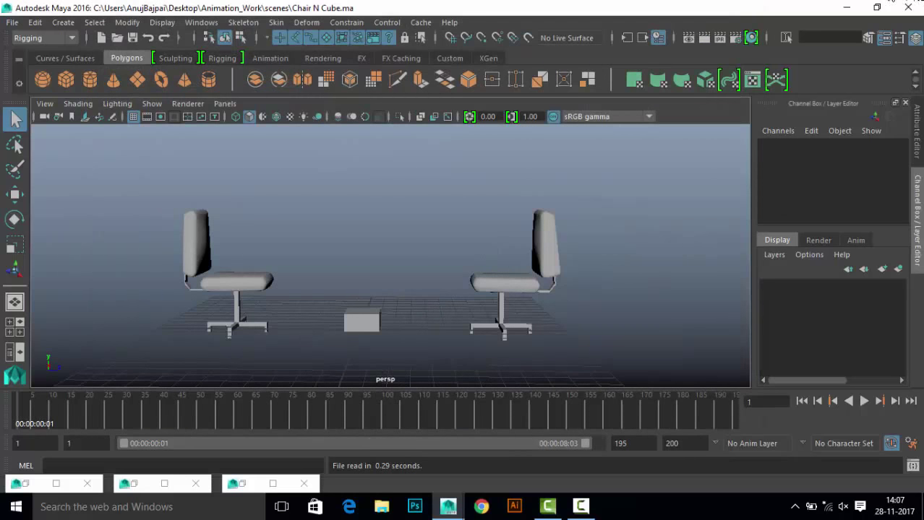
# Step: Play the cube's jump onto the right chair, select the cube, replay and return to frame 1
pyautogui.click(864, 402)
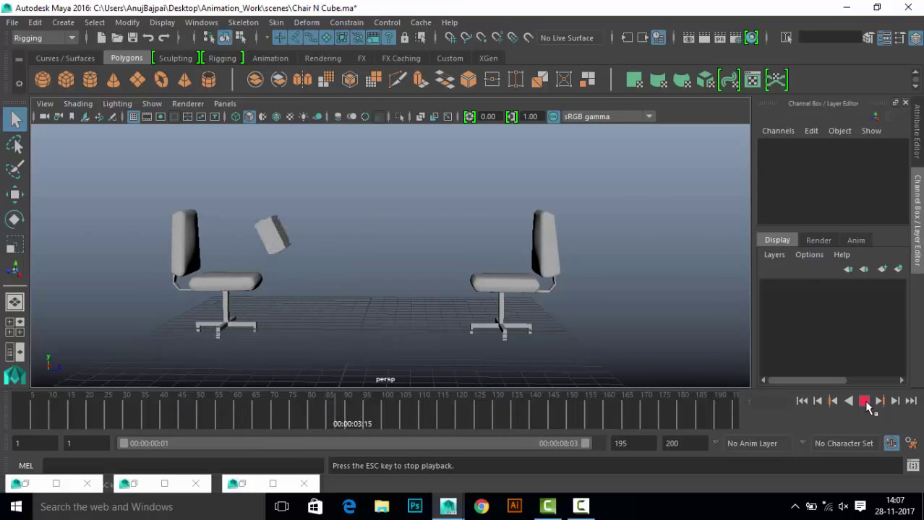
pyautogui.click(864, 402)
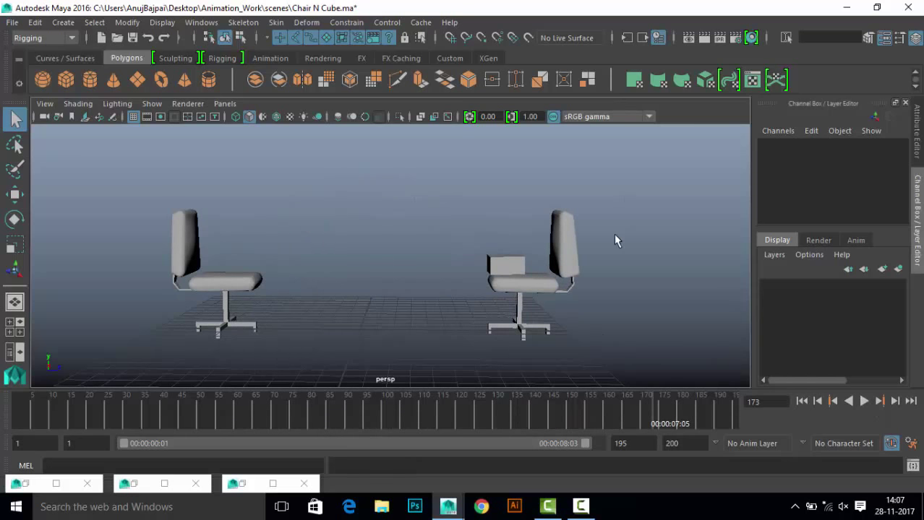
pyautogui.click(511, 261)
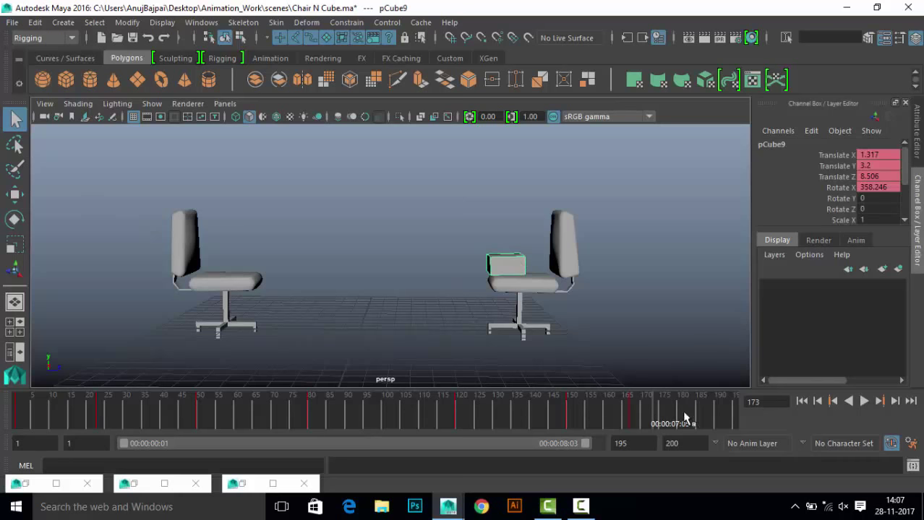
pyautogui.hotkey('alt', 'v')
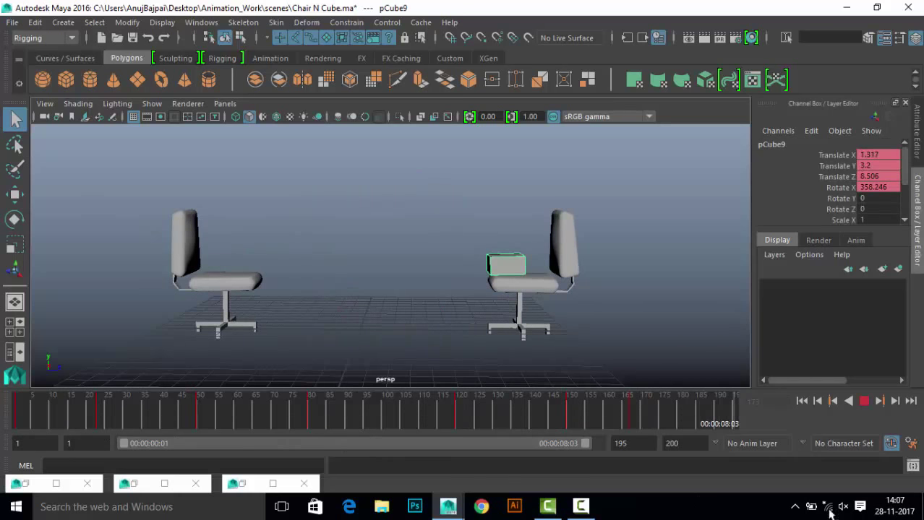
pyautogui.hotkey('shift', 'alt', 'v')
pyautogui.hotkey('alt', 'v')
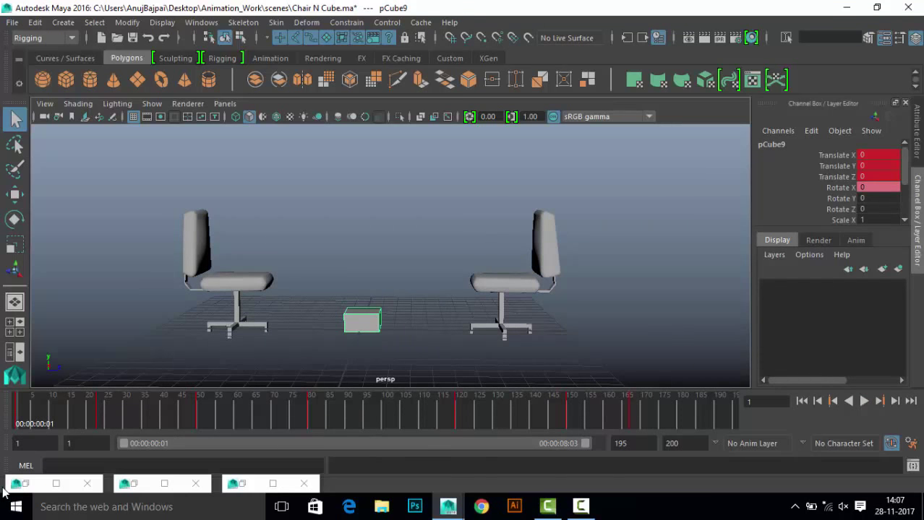
pyautogui.click(396, 318)
pyautogui.click(360, 334)
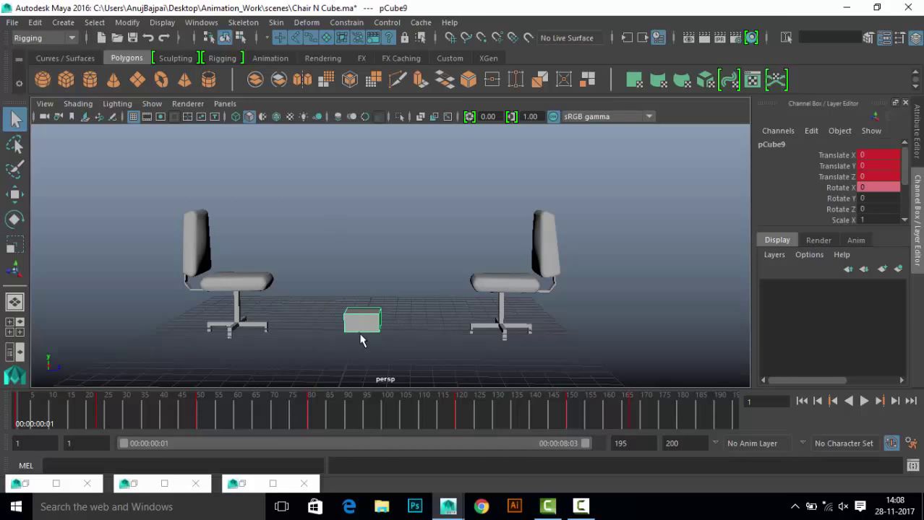
# Step: Run Edit > Keys > Bake Simulation on the selected cube to key every frame
pyautogui.click(35, 22)
pyautogui.moveTo(115, 145)
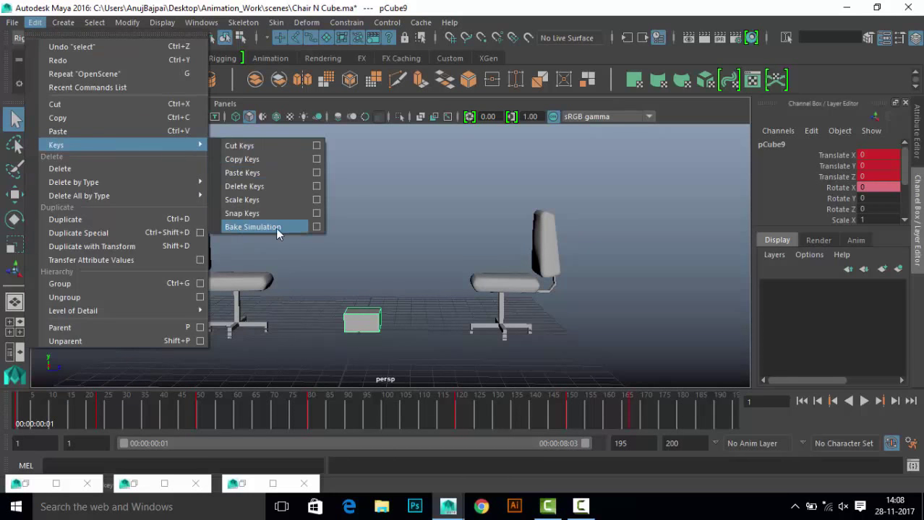
pyautogui.click(277, 230)
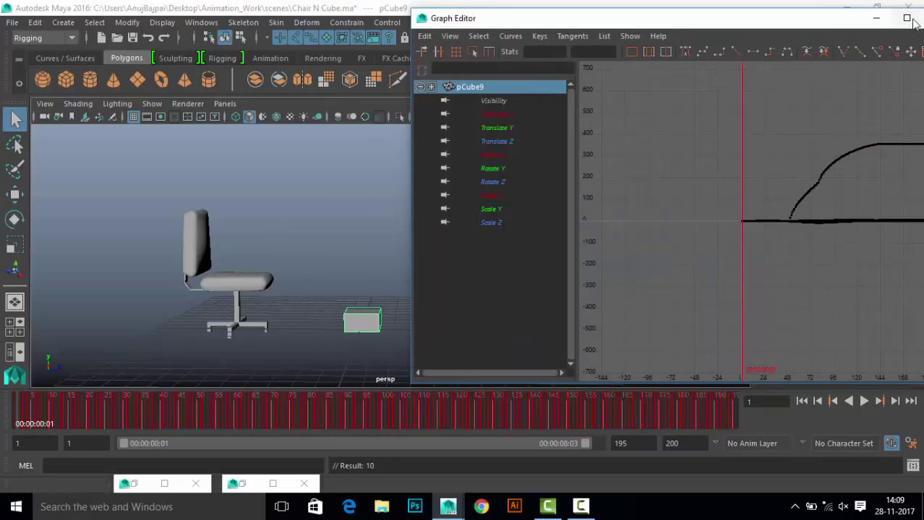
# Step: Inspect the baked curves in the Graph Editor, then play and scrub the cube's jump
pyautogui.click(898, 24)
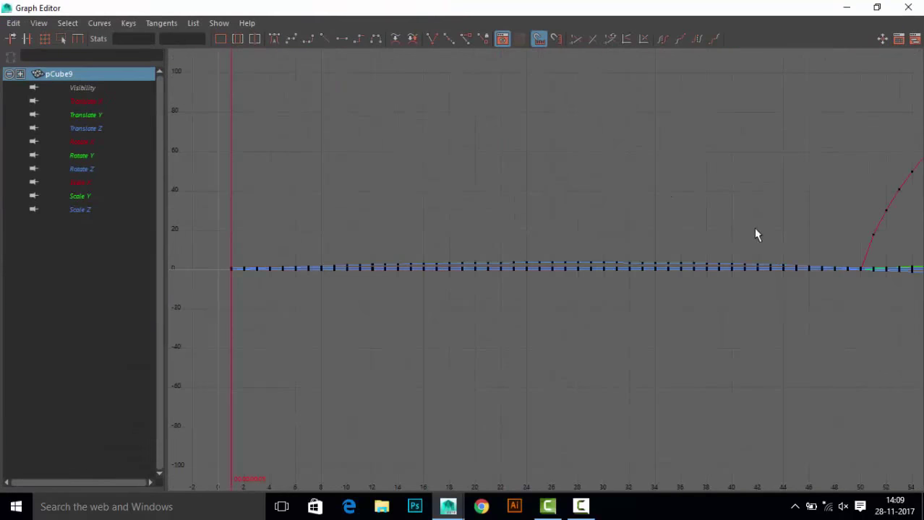
pyautogui.scroll(-2, 810, 276)
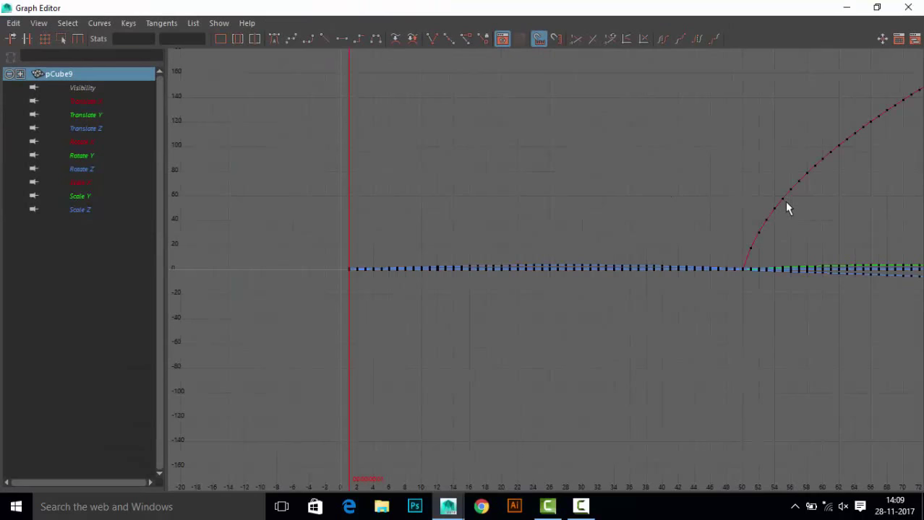
pyautogui.click(846, 7)
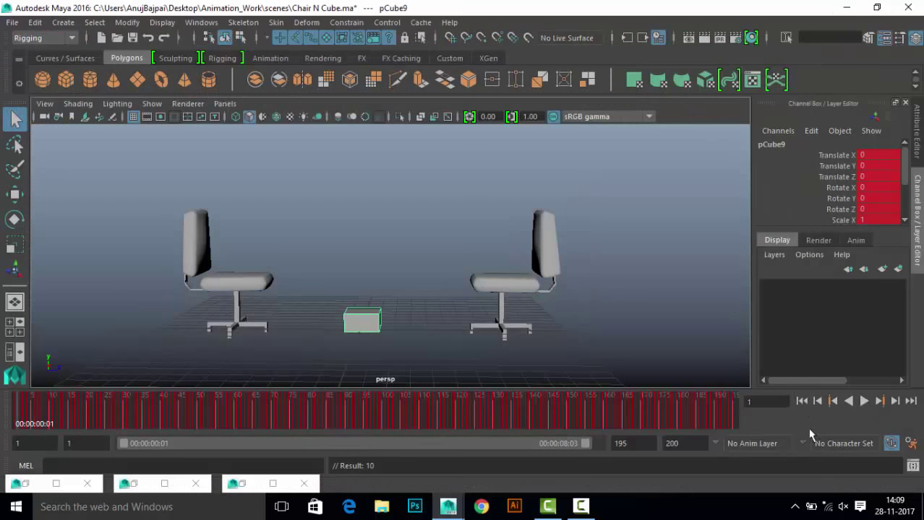
pyautogui.click(864, 402)
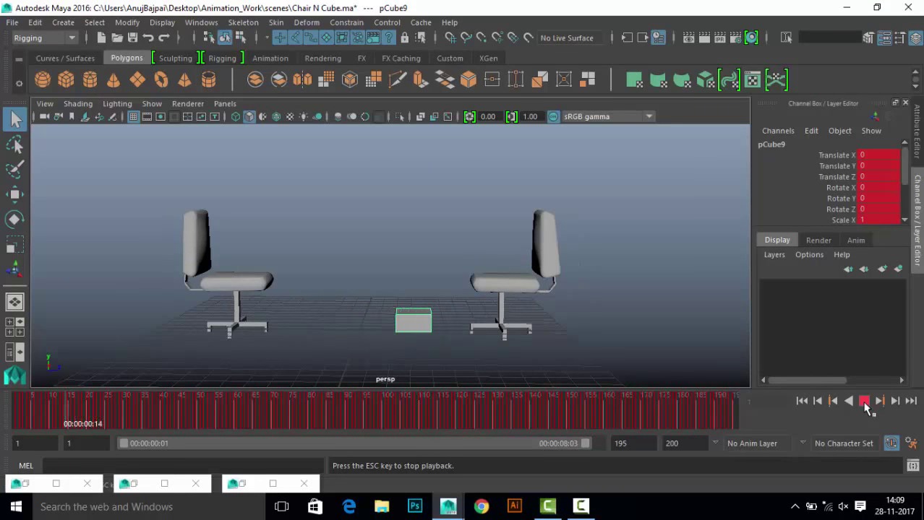
pyautogui.press('Escape')
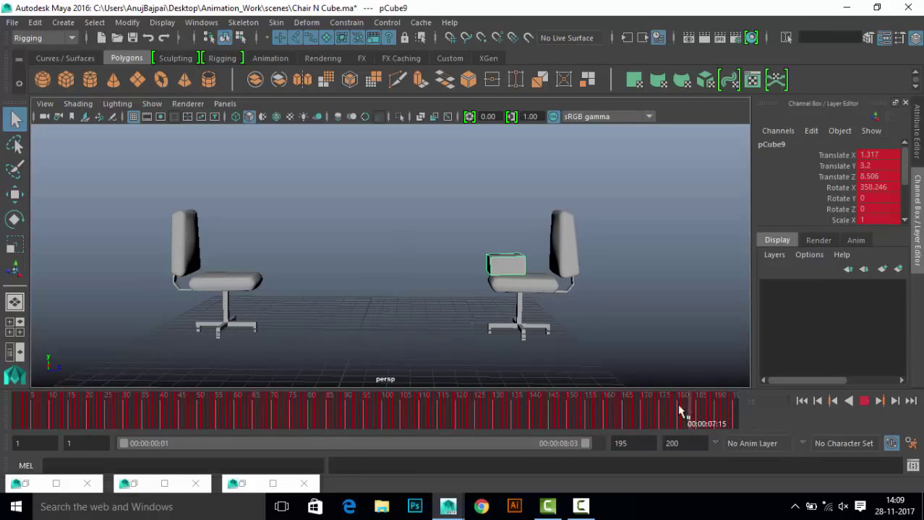
pyautogui.moveTo(680, 409); pyautogui.dragTo(21, 409)
# Step: Rename pCube9 to 'charactor' in the Outliner
pyautogui.click(246, 495)
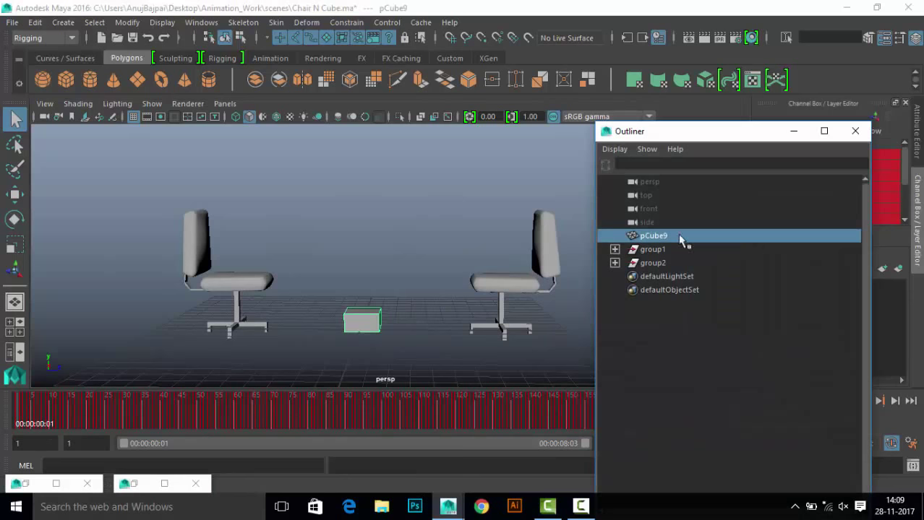
pyautogui.click(659, 250)
pyautogui.click(659, 264)
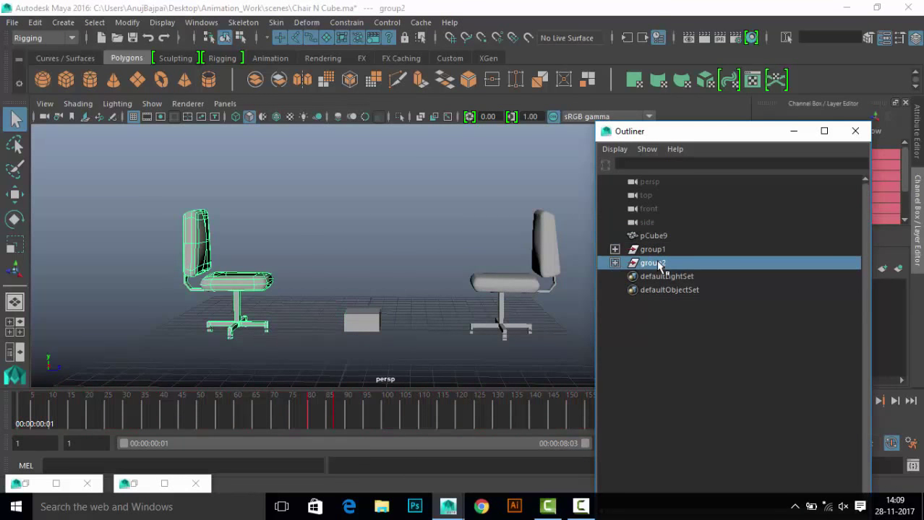
pyautogui.doubleClick(660, 236)
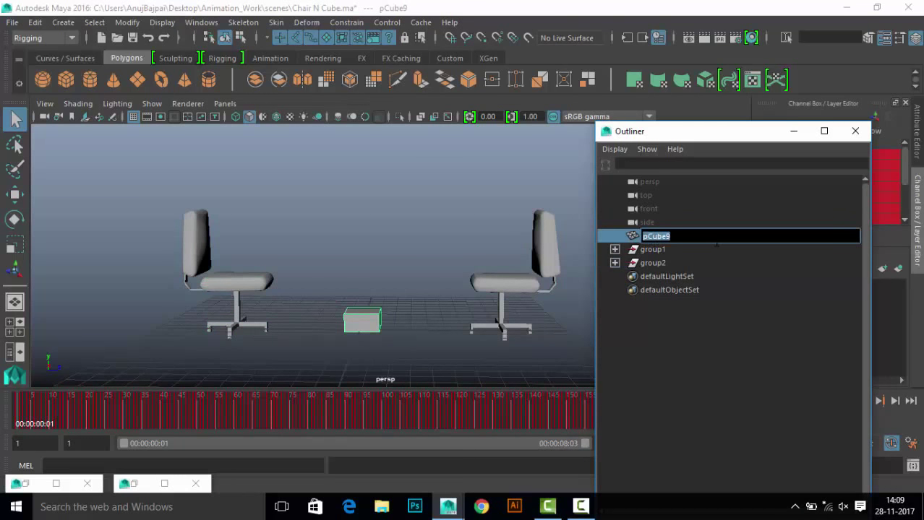
pyautogui.write('charactor')
pyautogui.press('Return')
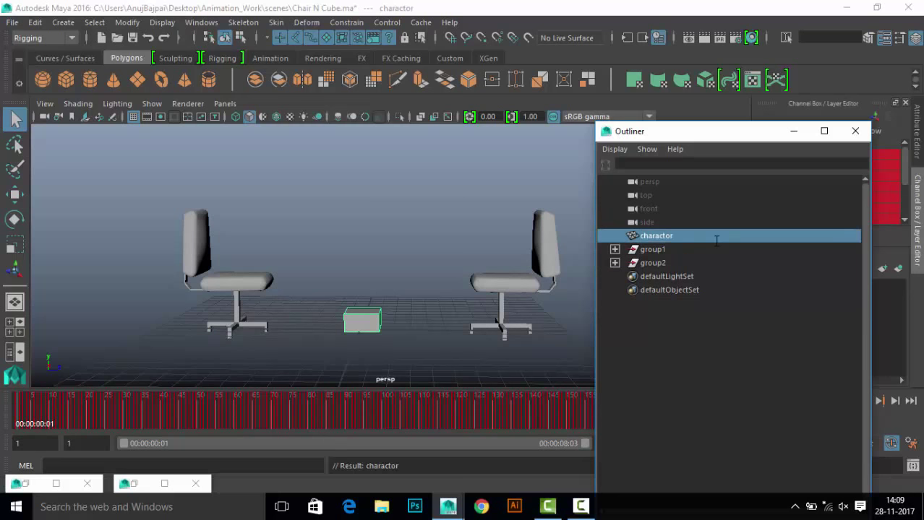
# Step: Move the Outliner window aside next to the viewport
pyautogui.moveTo(778, 131); pyautogui.dragTo(212, 119)
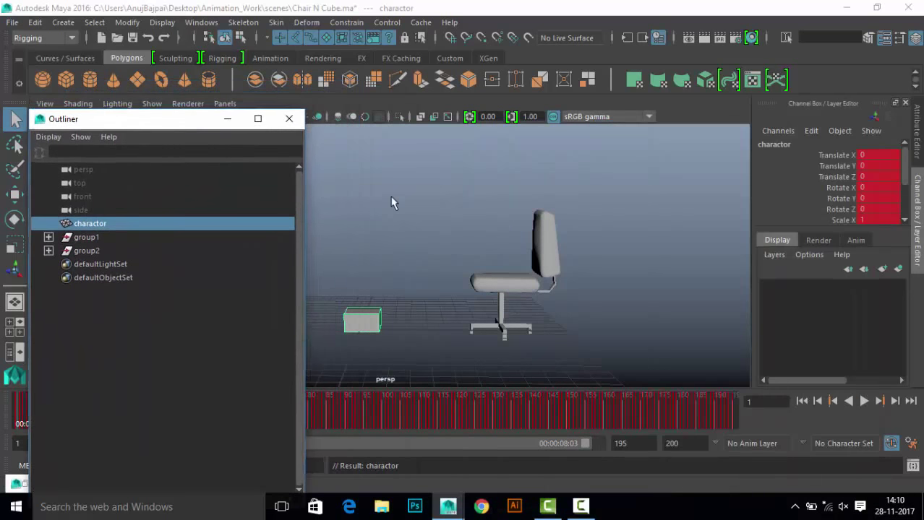
pyautogui.click(371, 320)
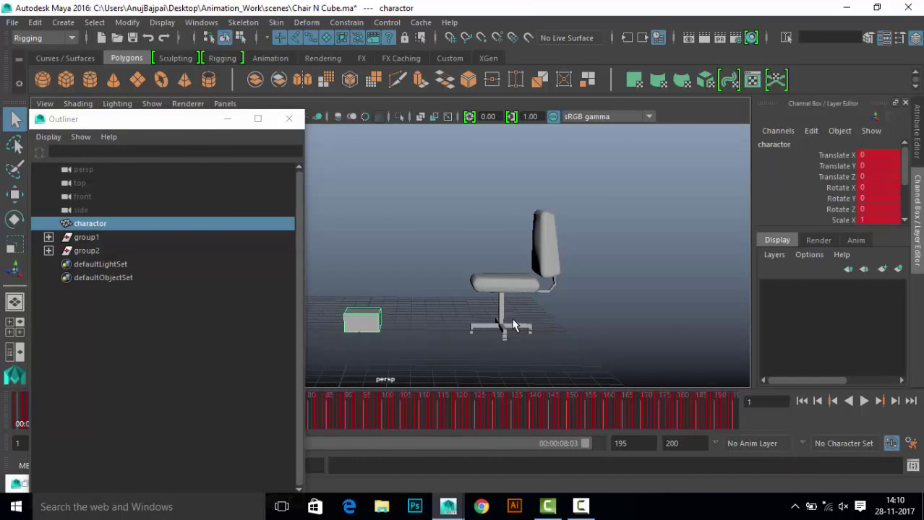
pyautogui.moveTo(157, 122); pyautogui.dragTo(316, 142)
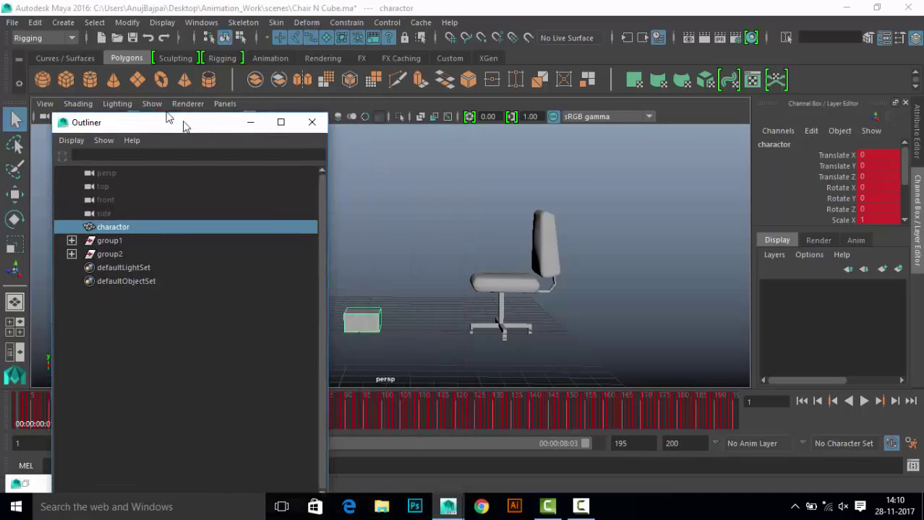
# Step: Resize and arrange the Outliner and Trax Editor windows around the viewport
pyautogui.moveTo(375, 140); pyautogui.dragTo(491, 143)
pyautogui.moveTo(545, 2); pyautogui.dragTo(742, 305)
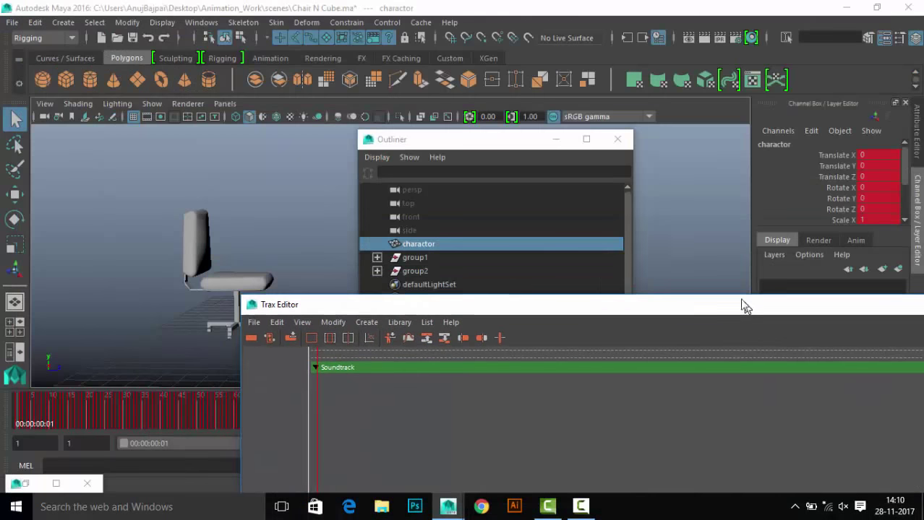
pyautogui.moveTo(312, 303); pyautogui.dragTo(734, 232)
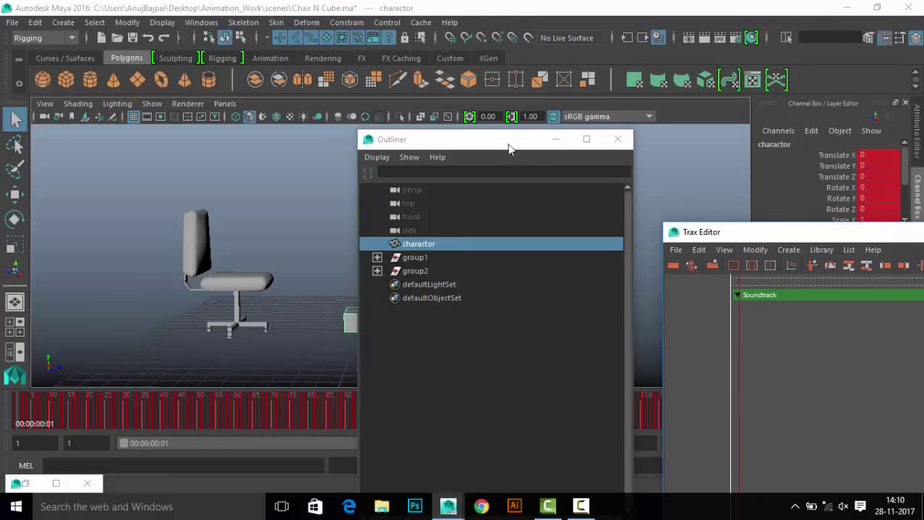
pyautogui.moveTo(512, 141); pyautogui.dragTo(202, 118)
pyautogui.moveTo(823, 233); pyautogui.dragTo(589, 152)
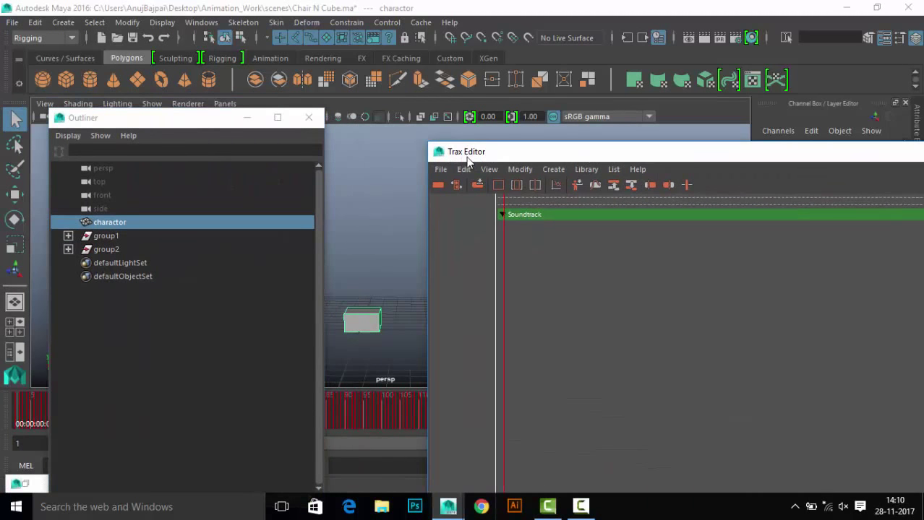
# Step: Open the Create Animation Clip options, defaulting to clip1 and Animation curve range
pyautogui.click(557, 172)
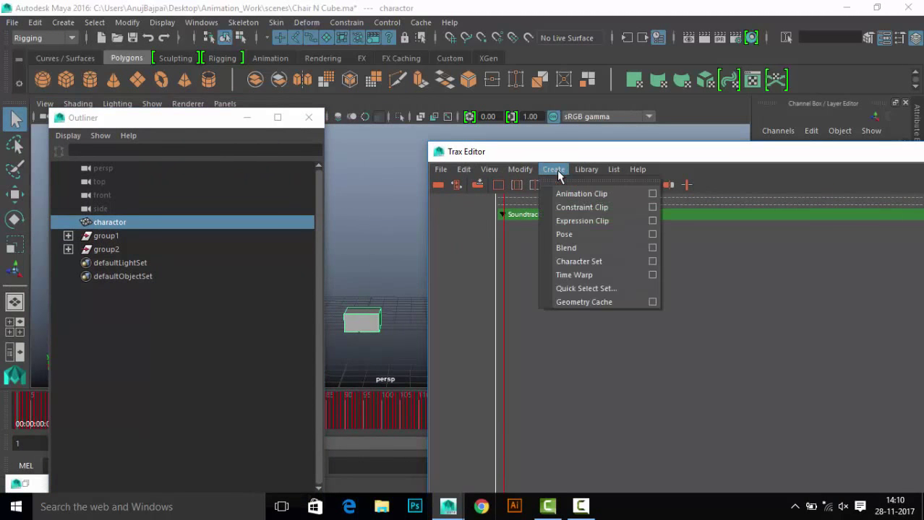
pyautogui.click(652, 194)
pyautogui.moveTo(535, 173); pyautogui.dragTo(707, 219)
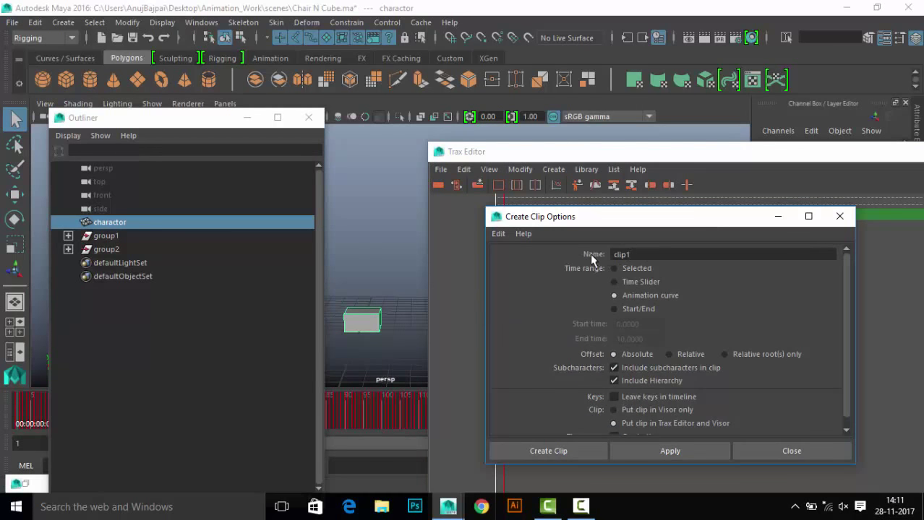
# Step: Rename the charactor object to A in the Outliner
pyautogui.doubleClick(622, 254)
pyautogui.write('A')
pyautogui.write('_jump')
pyautogui.doubleClick(59, 222)
pyautogui.write('A')
pyautogui.press('Return')
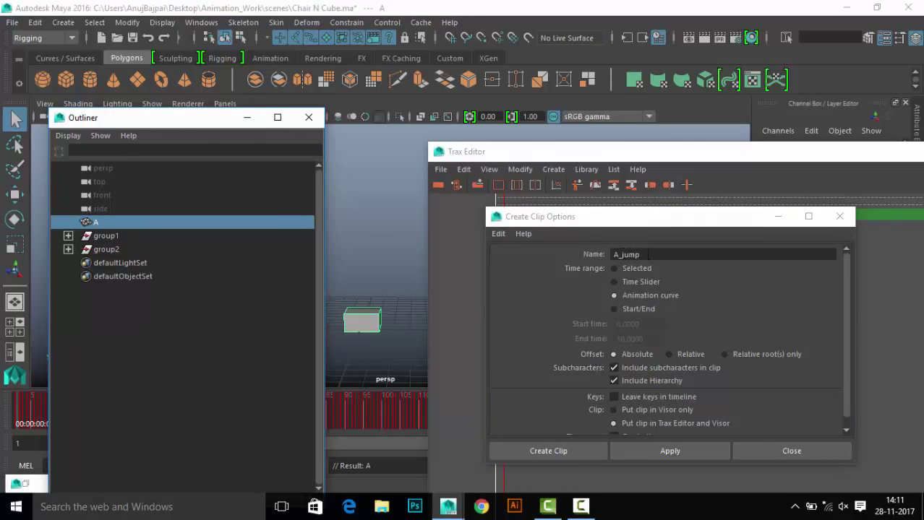
# Step: Create the clip A_jump with Time Slider range, adding the ACh character
pyautogui.click(577, 267)
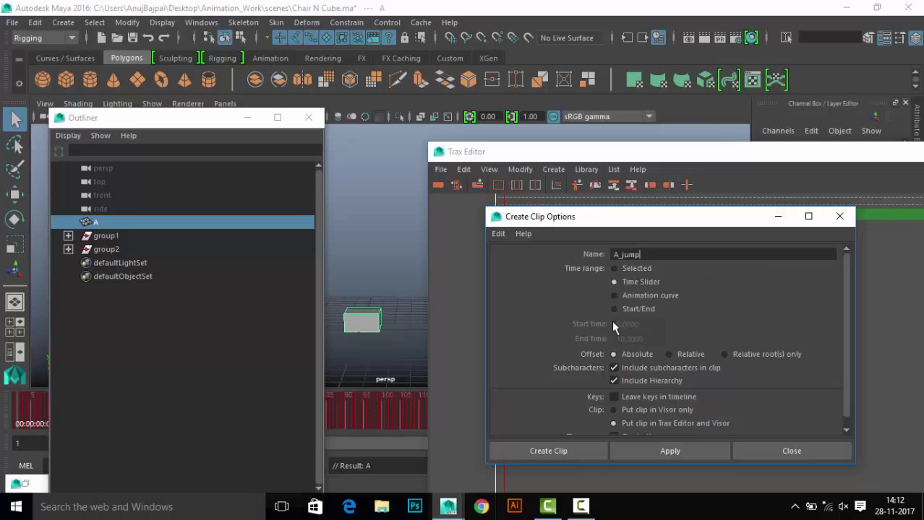
pyautogui.click(839, 216)
pyautogui.moveTo(506, 151); pyautogui.dragTo(608, 173)
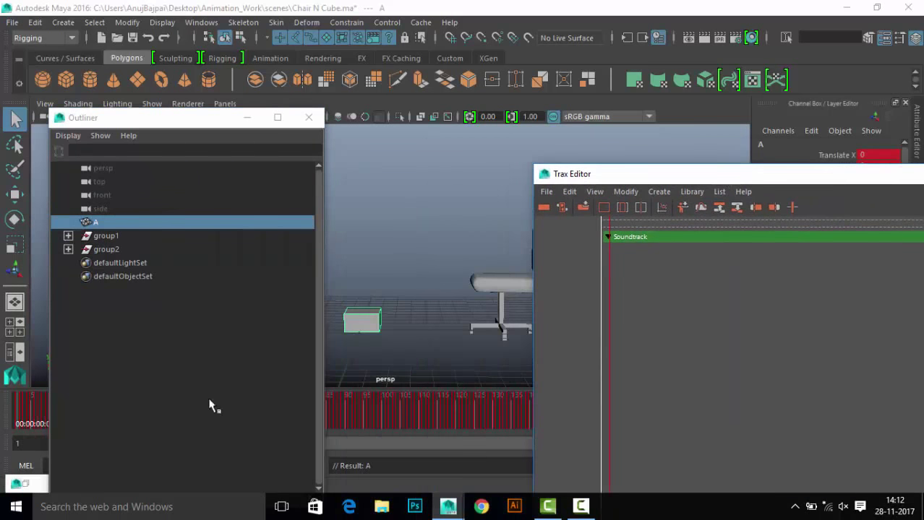
pyautogui.moveTo(214, 122); pyautogui.dragTo(406, 104)
pyautogui.click(166, 482)
pyautogui.moveTo(578, 212); pyautogui.dragTo(362, 184)
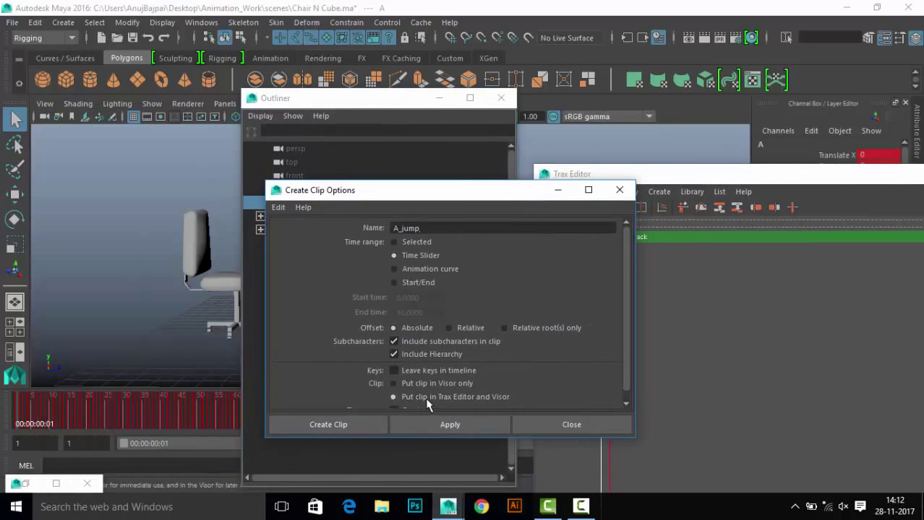
pyautogui.click(348, 428)
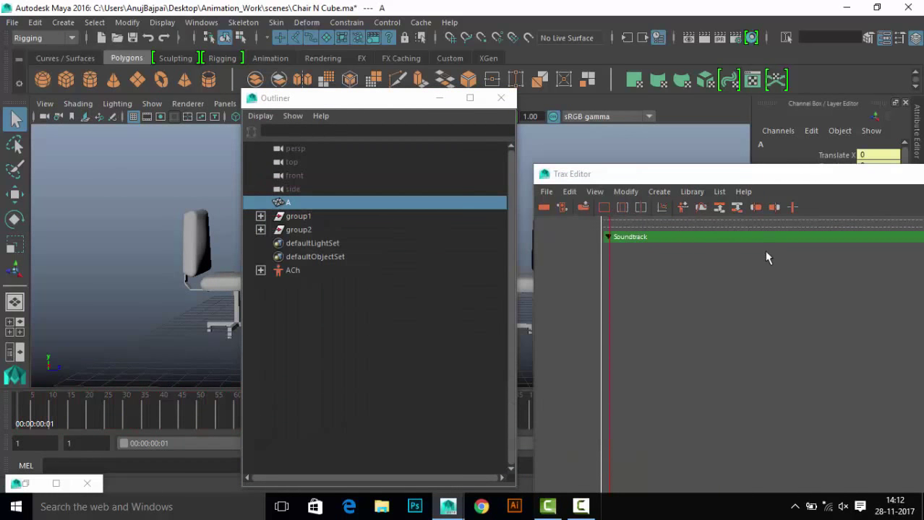
# Step: Check Insert Clip, inspect ACh's channels, and open the Visor showing A_jumpSource
pyautogui.click(691, 192)
pyautogui.moveTo(712, 216)
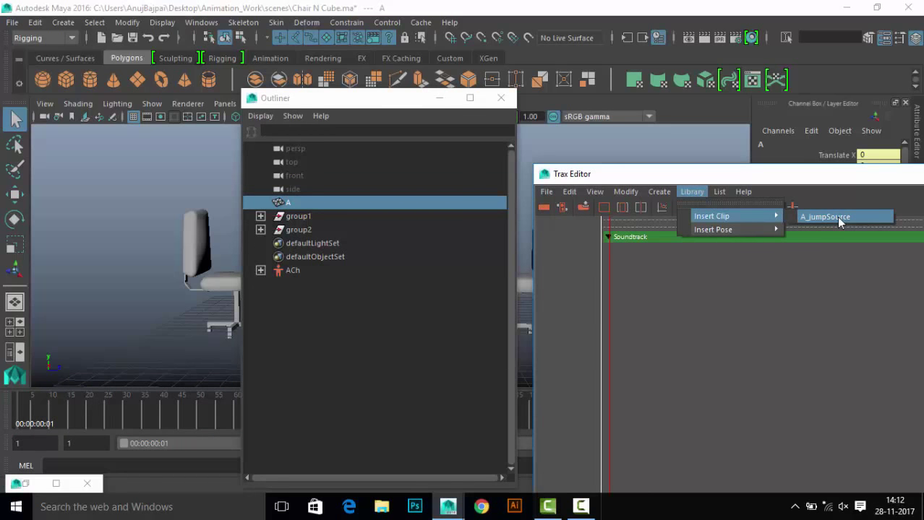
pyautogui.click(291, 272)
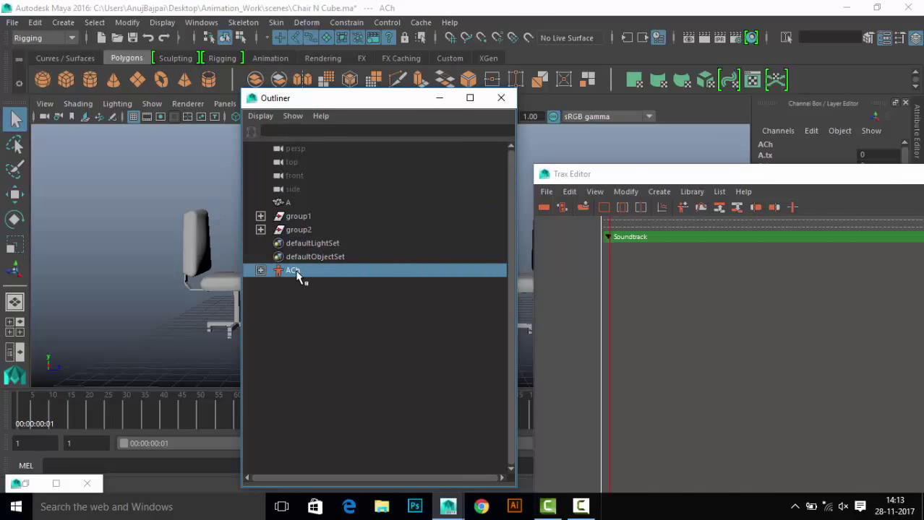
pyautogui.click(260, 270)
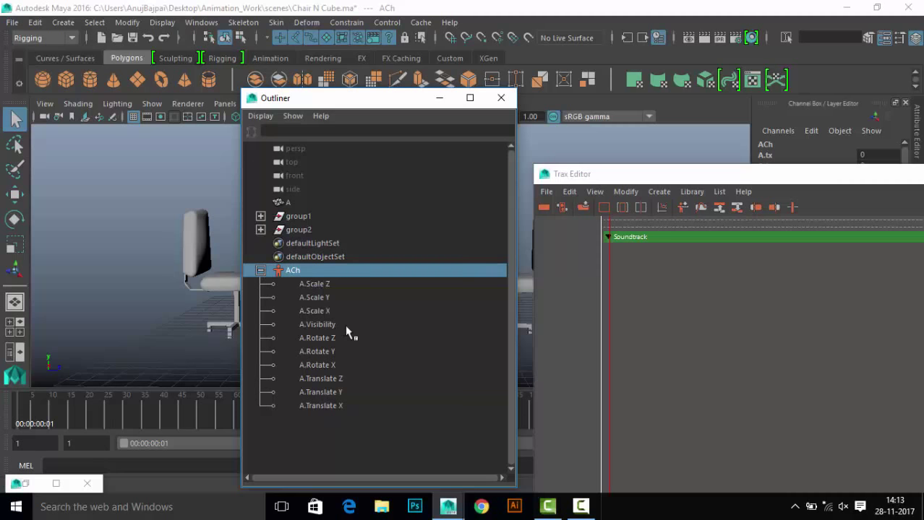
pyautogui.click(260, 270)
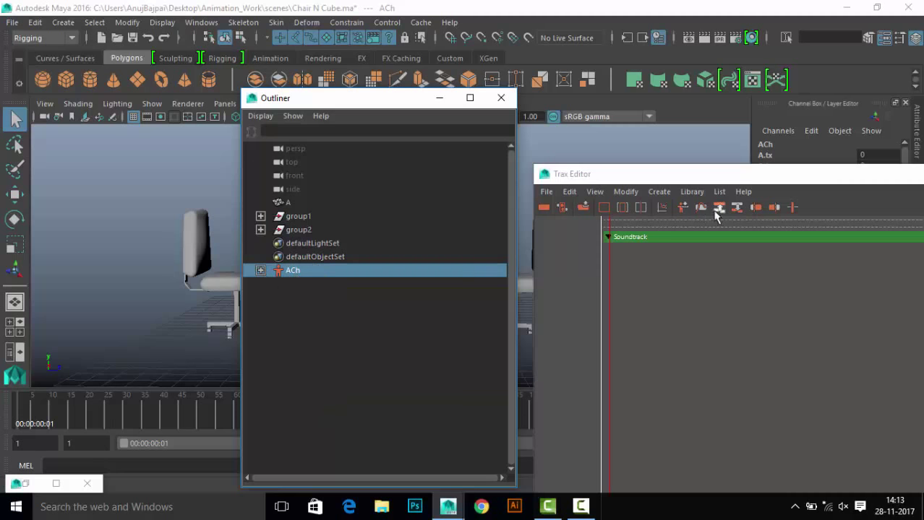
pyautogui.click(583, 207)
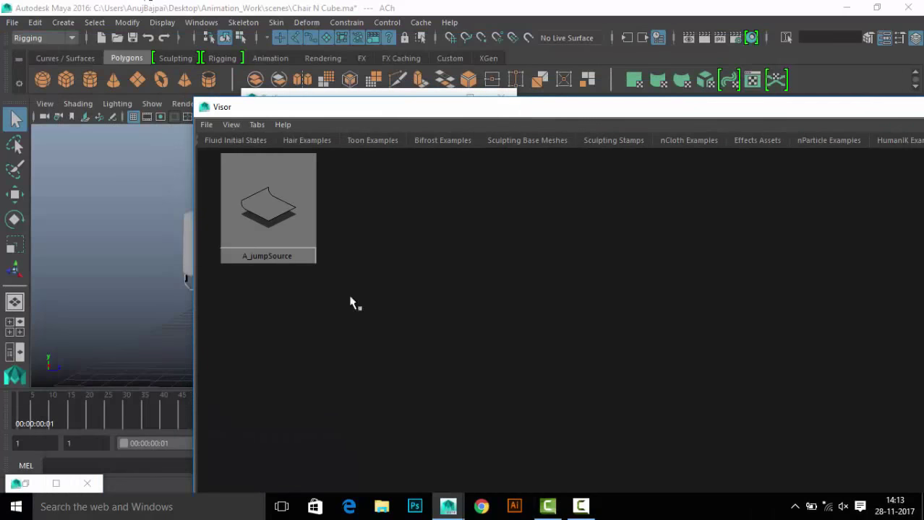
# Step: Minimize the Visor and reopen Create Animation Clip options, still set to A_jump and Time Slider
pyautogui.moveTo(850, 112); pyautogui.dragTo(679, 107)
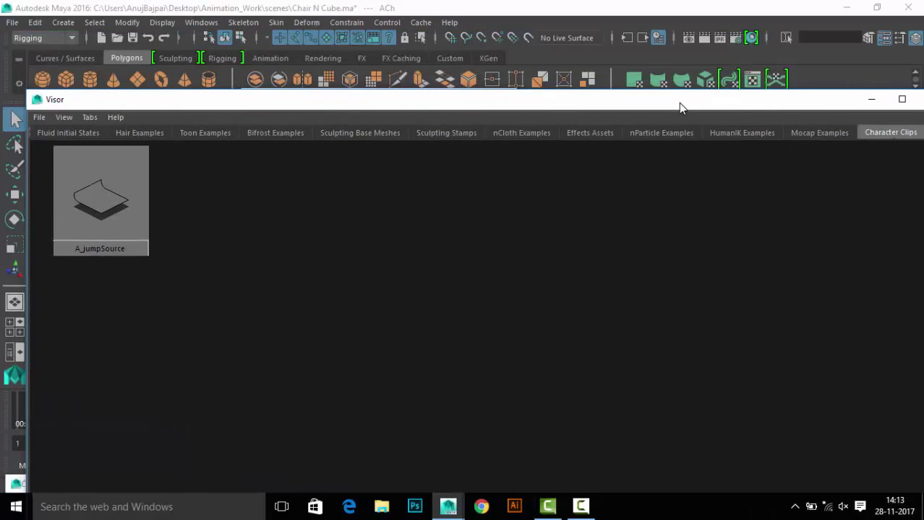
pyautogui.click(870, 99)
pyautogui.click(657, 191)
pyautogui.click(759, 226)
pyautogui.scroll(-1, 474, 374)
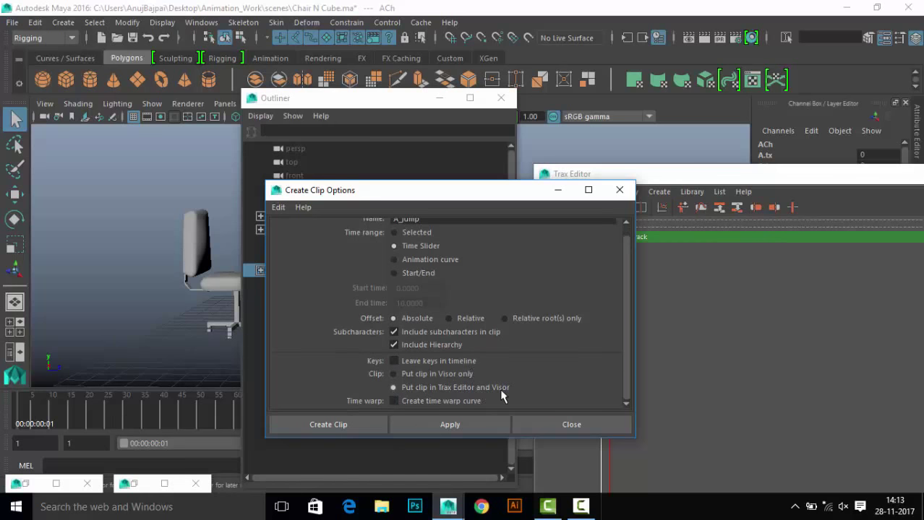
# Step: Set the Create Clip options in the Trax Editor to store the clip in the Visor only
pyautogui.click(712, 207)
pyautogui.click(659, 191)
pyautogui.click(817, 342)
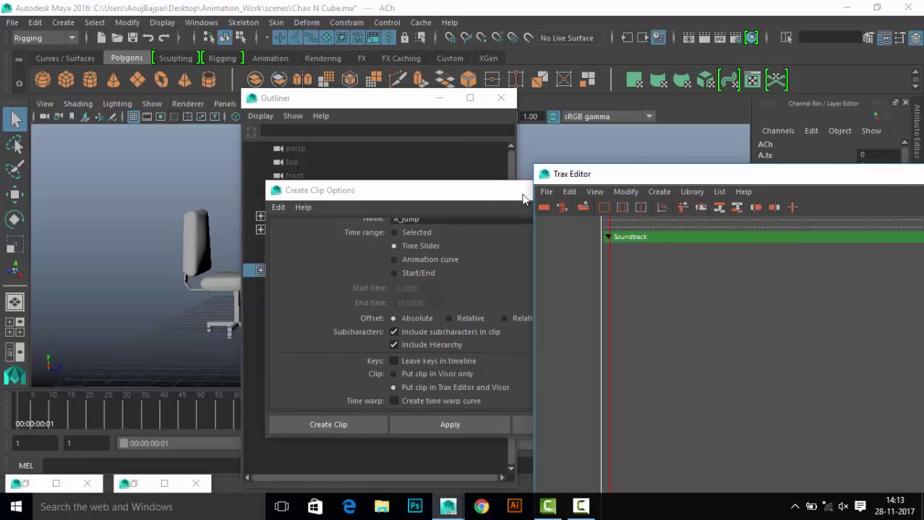
pyautogui.moveTo(522, 193); pyautogui.dragTo(731, 164)
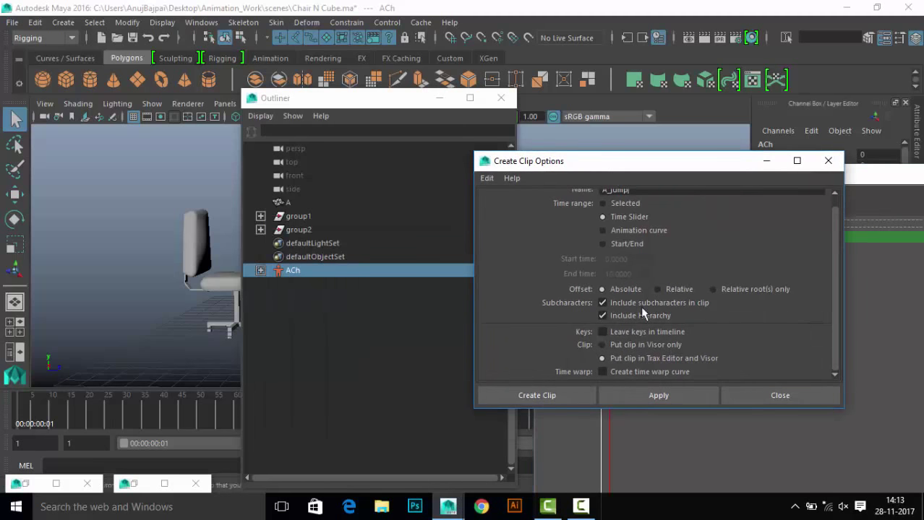
pyautogui.click(602, 344)
# Step: Create the Visor-only clip, then select the ACh character in the Outliner
pyautogui.click(827, 160)
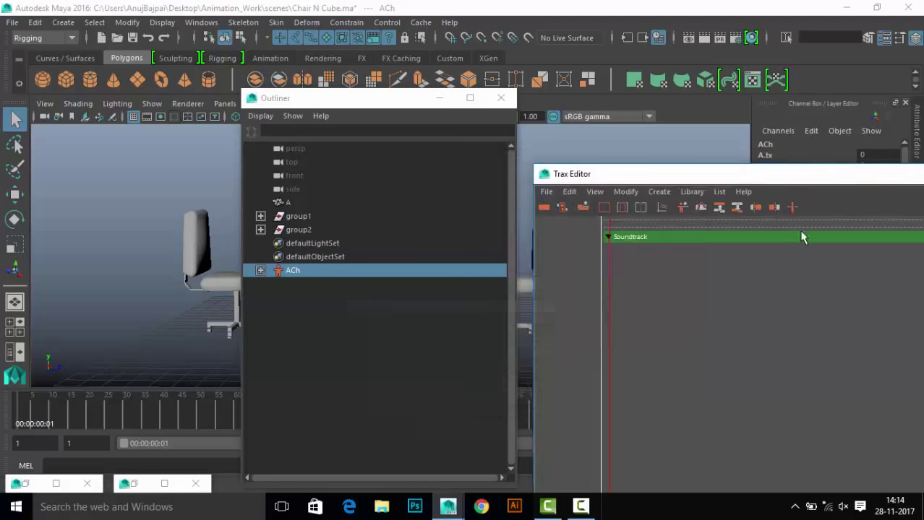
pyautogui.click(691, 191)
pyautogui.moveTo(730, 216)
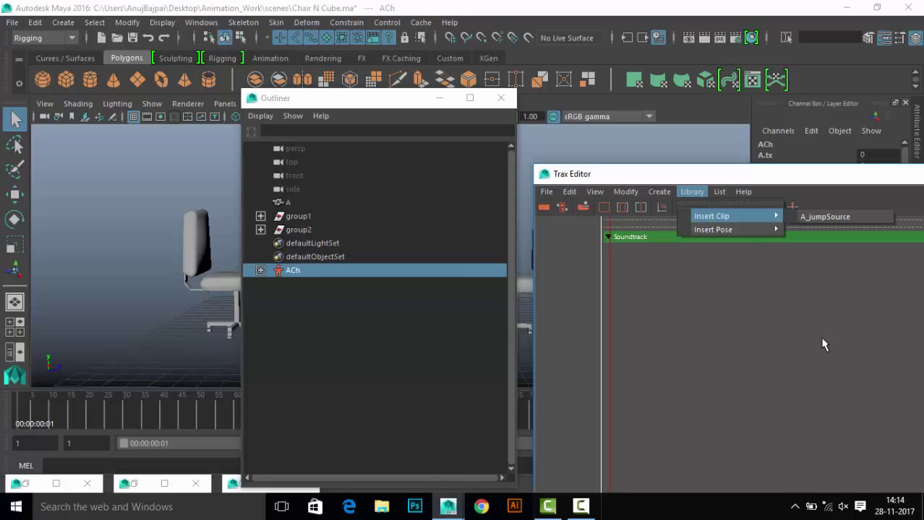
pyautogui.click(297, 278)
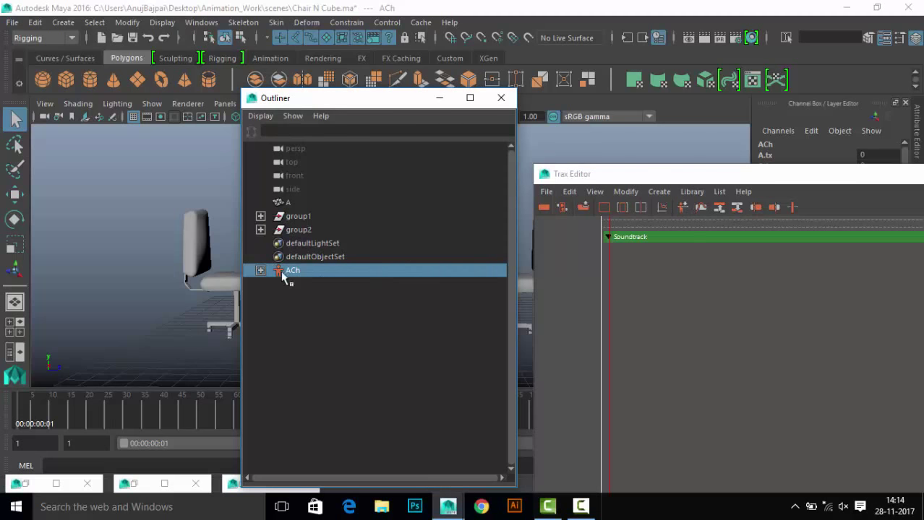
# Step: Load ACh's track with the A_jump clip (frames 1–195), then minimize the Trax Editor and Outliner
pyautogui.click(683, 208)
pyautogui.moveTo(671, 177); pyautogui.dragTo(418, 109)
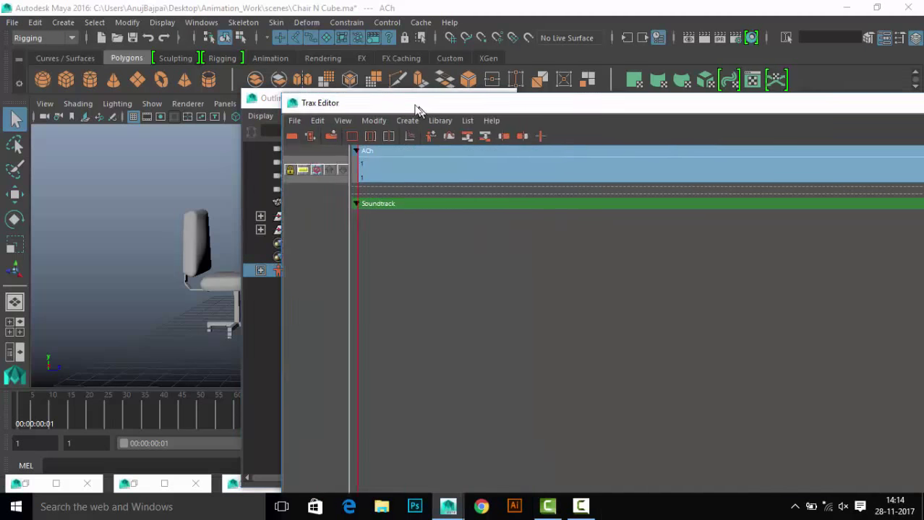
pyautogui.moveTo(819, 164); pyautogui.dragTo(573, 170)
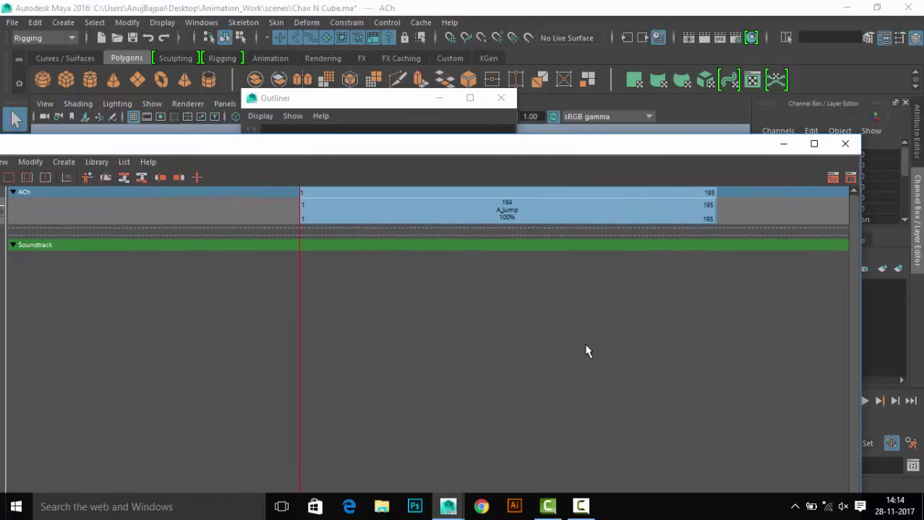
pyautogui.click(783, 143)
pyautogui.click(439, 98)
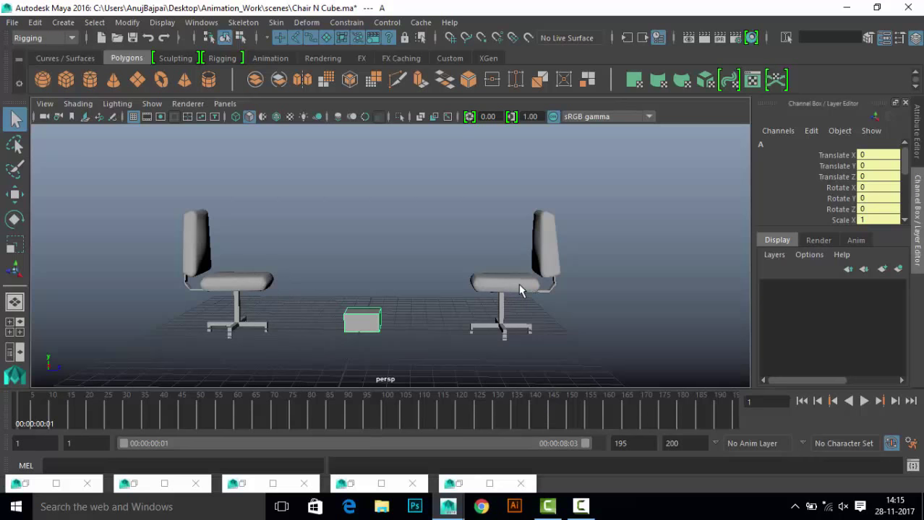
# Step: Put both chairs on a new layer from the selection and hide that layer
pyautogui.click(552, 242)
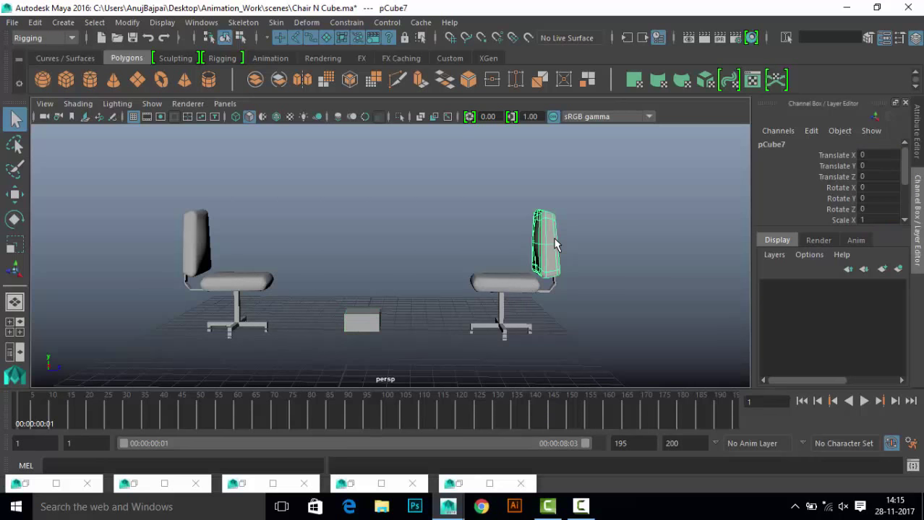
pyautogui.press('Up')
pyautogui.keyDown('shift'); pyautogui.click(207, 233); pyautogui.keyUp('shift')
pyautogui.press('Up')
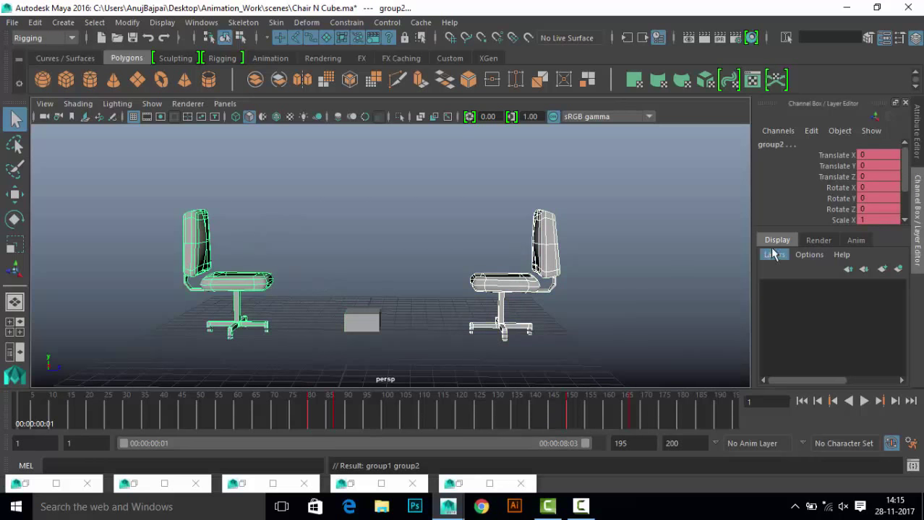
pyautogui.click(773, 254)
pyautogui.click(788, 285)
pyautogui.click(768, 286)
# Step: Select the cube and play its jump animation, then stop playback
pyautogui.click(650, 246)
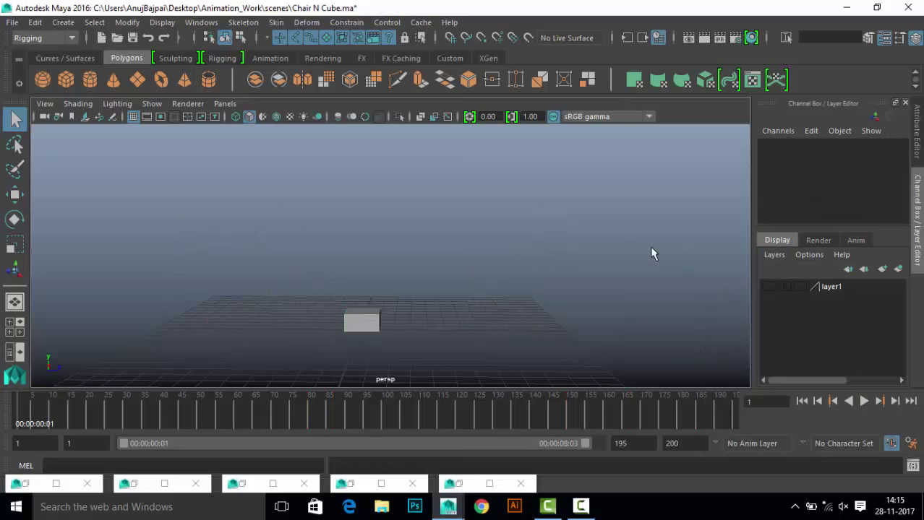
pyautogui.click(361, 321)
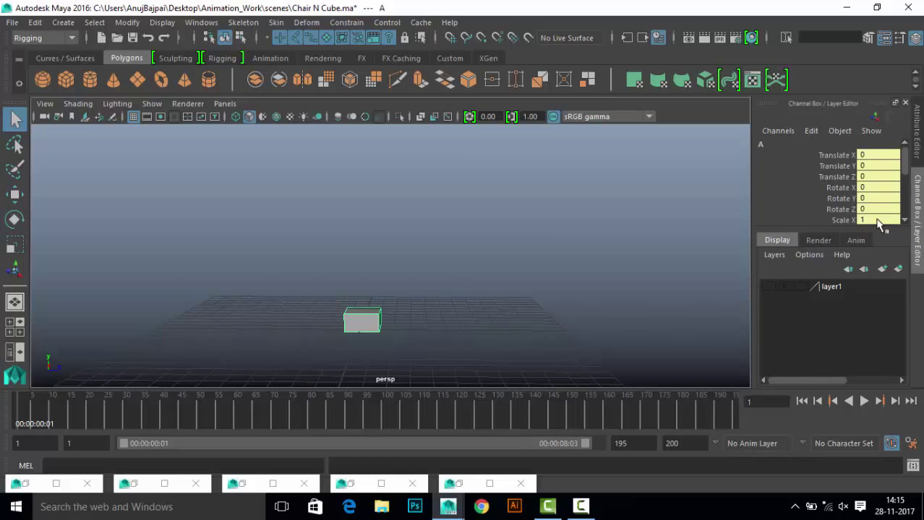
pyautogui.scroll(-5, 870, 208)
pyautogui.click(864, 401)
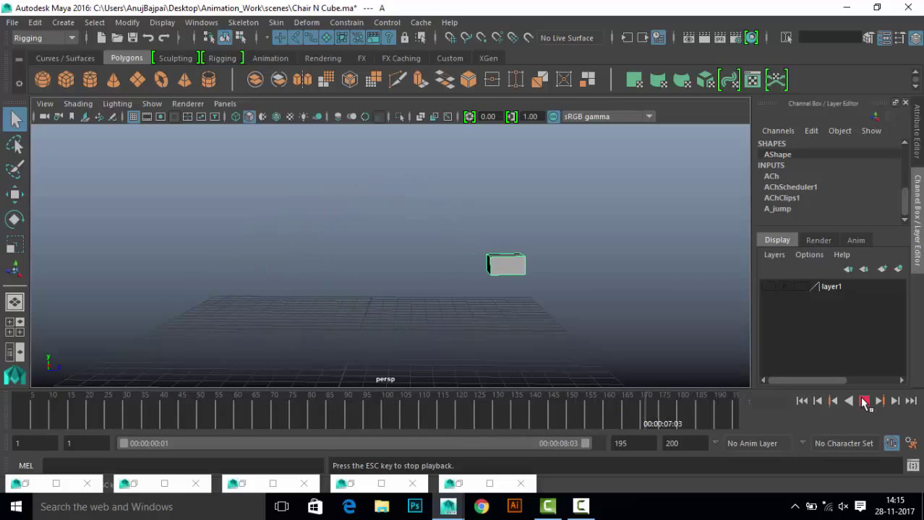
pyautogui.click(863, 401)
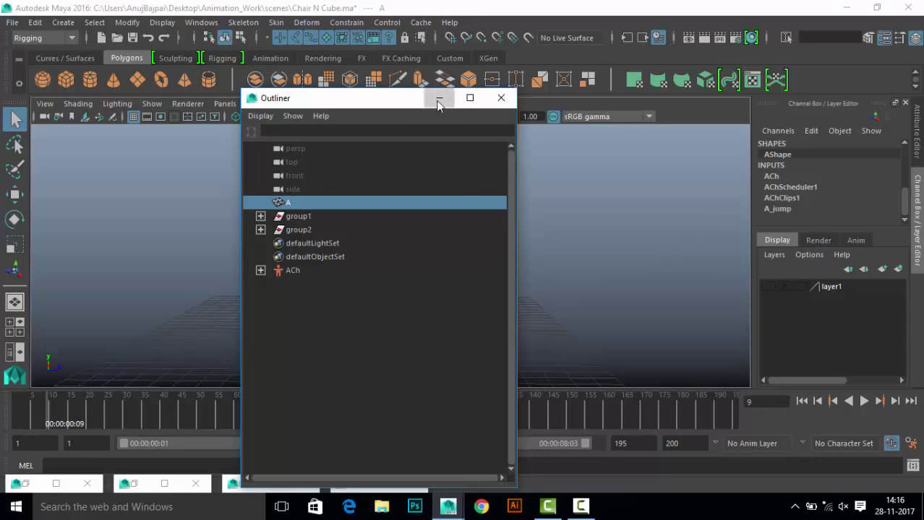
# Step: Maximize the Trax Editor and slide the A_jump clip to span frames 114–308
pyautogui.click(354, 484)
pyautogui.click(814, 143)
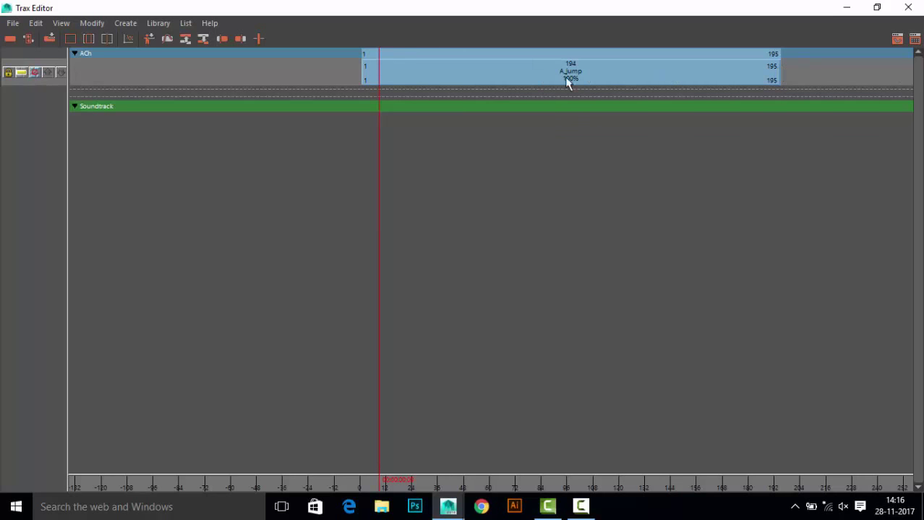
pyautogui.moveTo(539, 74)
pyautogui.mouseDown()
pyautogui.moveTo(651, 90)
pyautogui.moveTo(665, 107)
pyautogui.mouseUp()
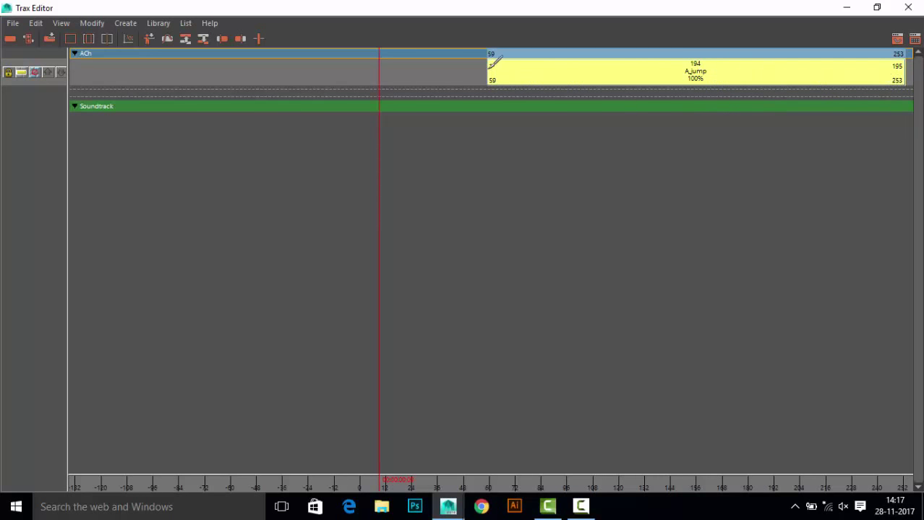
pyautogui.moveTo(721, 72); pyautogui.dragTo(665, 72)
pyautogui.moveTo(810, 96); pyautogui.dragTo(323, 149)
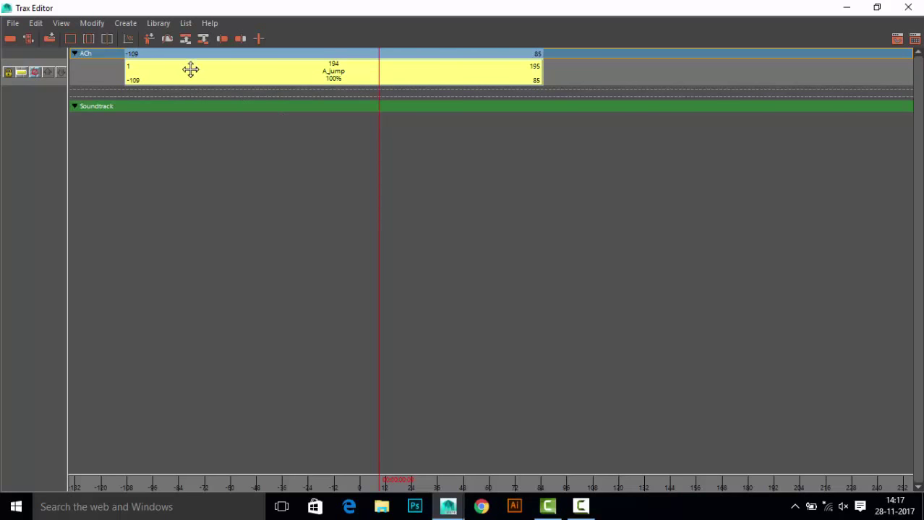
pyautogui.moveTo(190, 69); pyautogui.dragTo(671, 70)
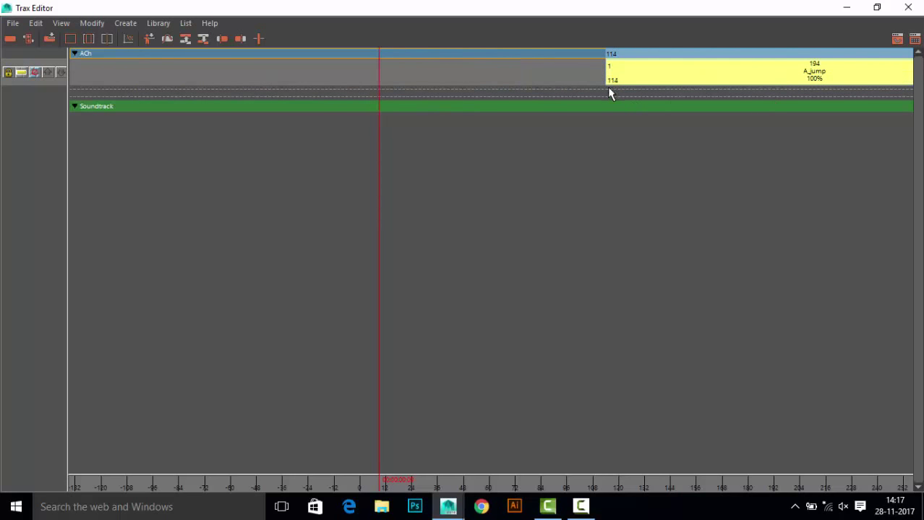
# Step: Zoom out to see the whole clip, then return to the scene and scrub the animation
pyautogui.moveTo(614, 82); pyautogui.dragTo(573, 81)
pyautogui.click(847, 7)
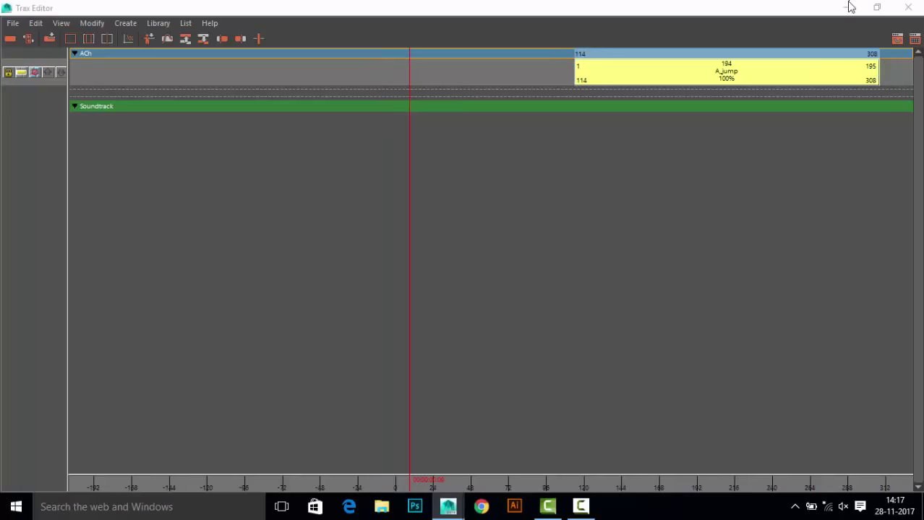
pyautogui.moveTo(49, 419)
pyautogui.mouseDown()
pyautogui.moveTo(430, 427)
pyautogui.moveTo(14, 424)
pyautogui.moveTo(422, 423)
pyautogui.mouseUp()
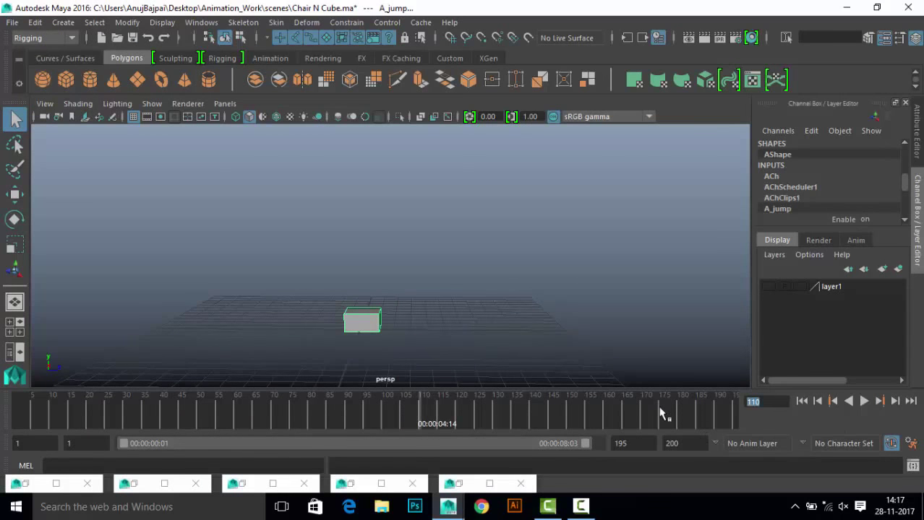
# Step: Set the animation end time to 308 and play the shifted jump
pyautogui.click(893, 402)
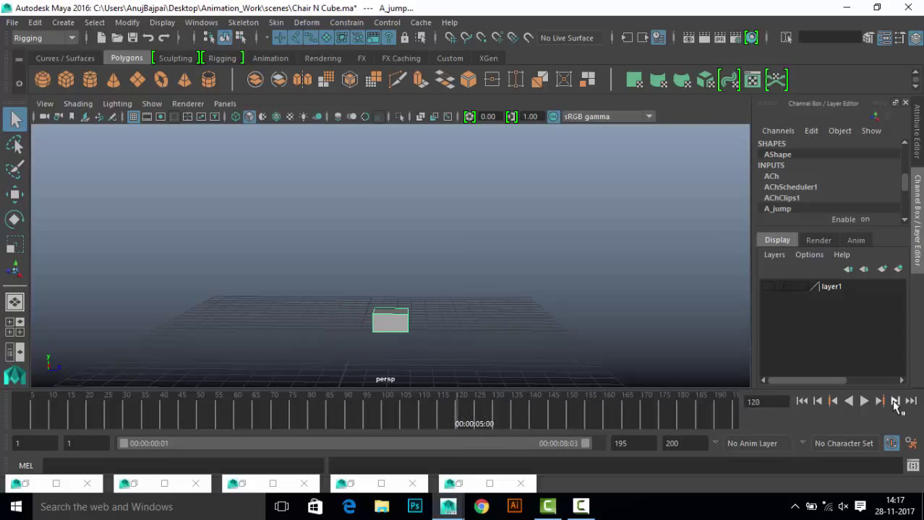
pyautogui.click(694, 443)
pyautogui.write('30')
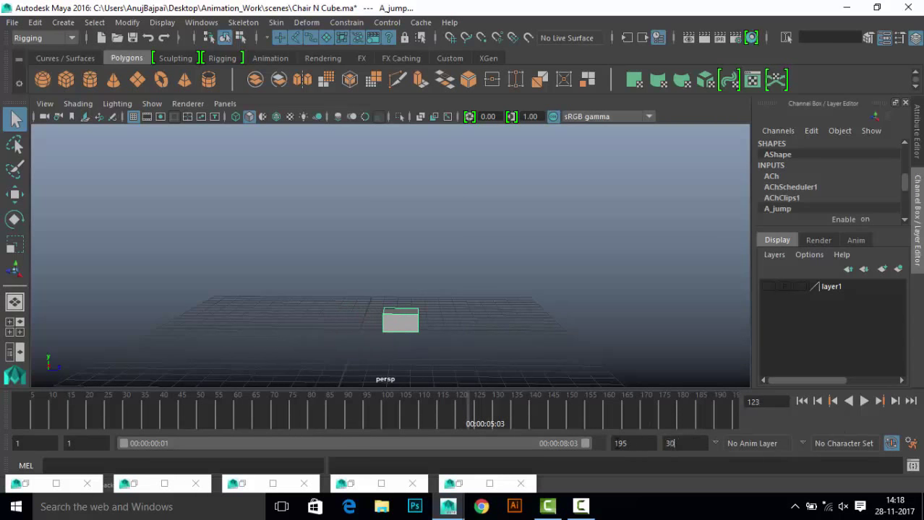
pyautogui.write('8')
pyautogui.press('Return')
pyautogui.click(864, 402)
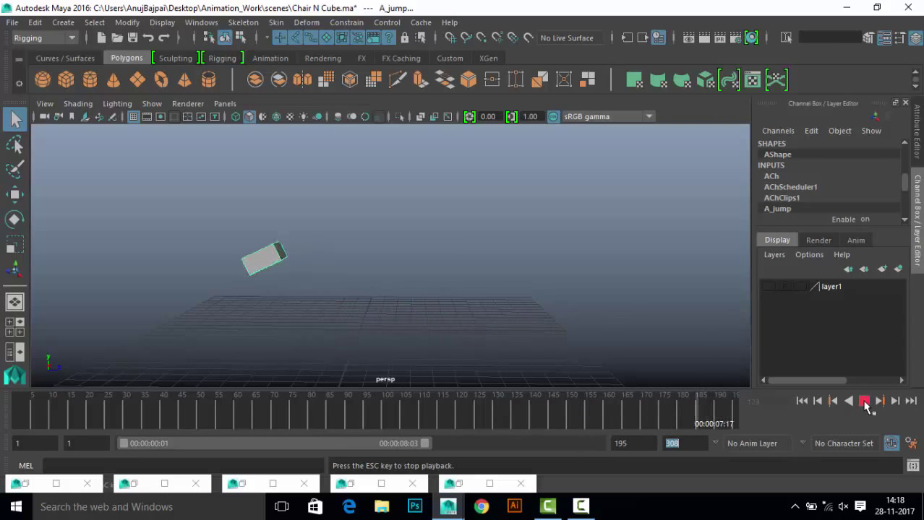
pyautogui.click(864, 401)
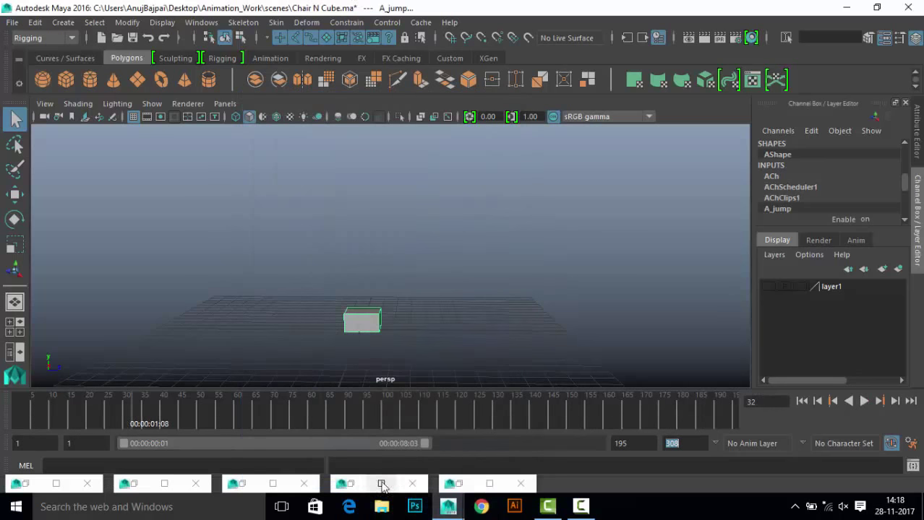
# Step: Extend the visible time range to frame 308, then slide A_jump back to frames 1–195
pyautogui.click(381, 484)
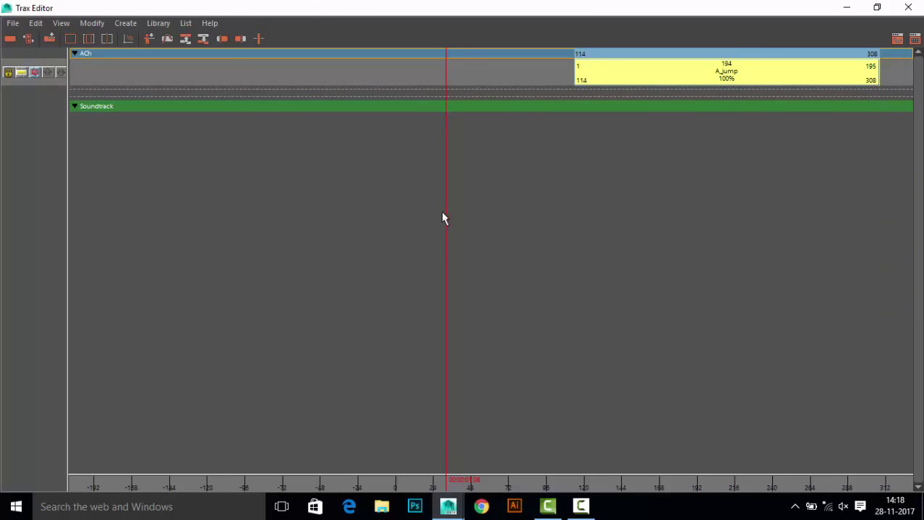
pyautogui.moveTo(448, 194); pyautogui.dragTo(876, 214)
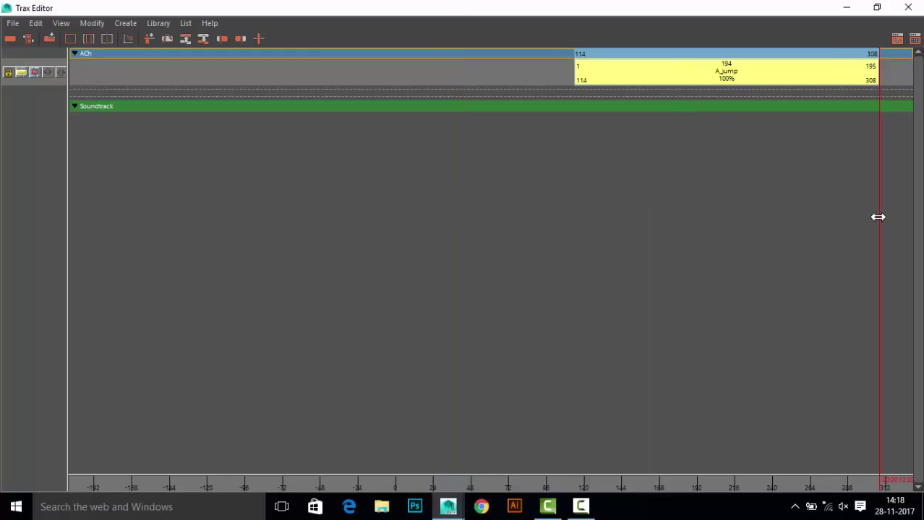
pyautogui.click(846, 7)
pyautogui.moveTo(425, 443); pyautogui.dragTo(599, 443)
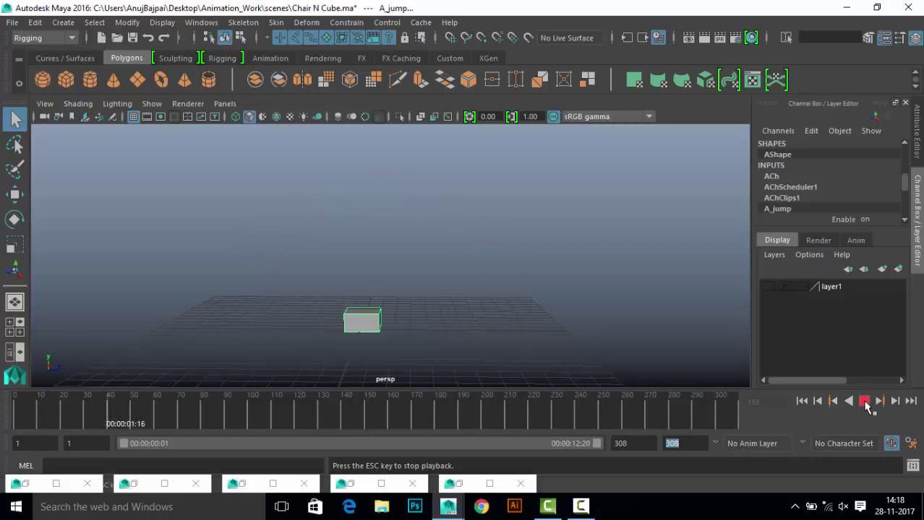
pyautogui.click(864, 402)
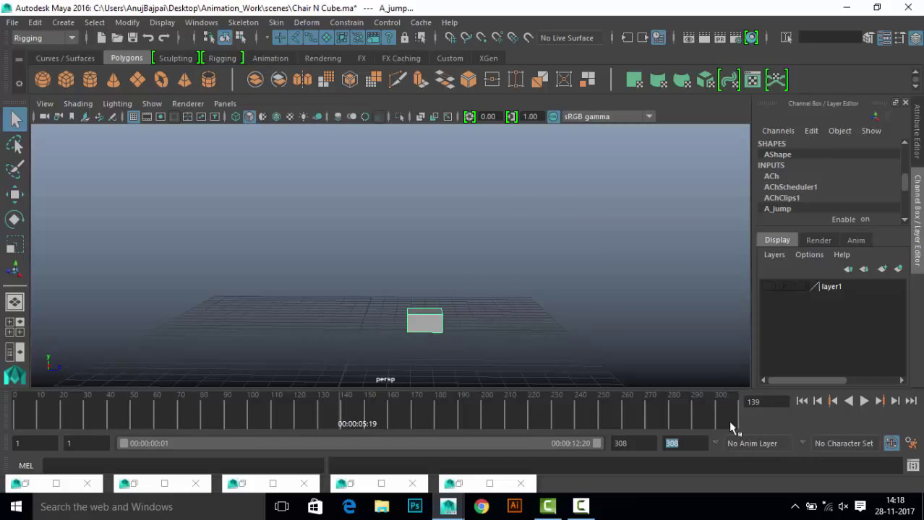
pyautogui.click(345, 483)
pyautogui.moveTo(744, 72); pyautogui.dragTo(570, 86)
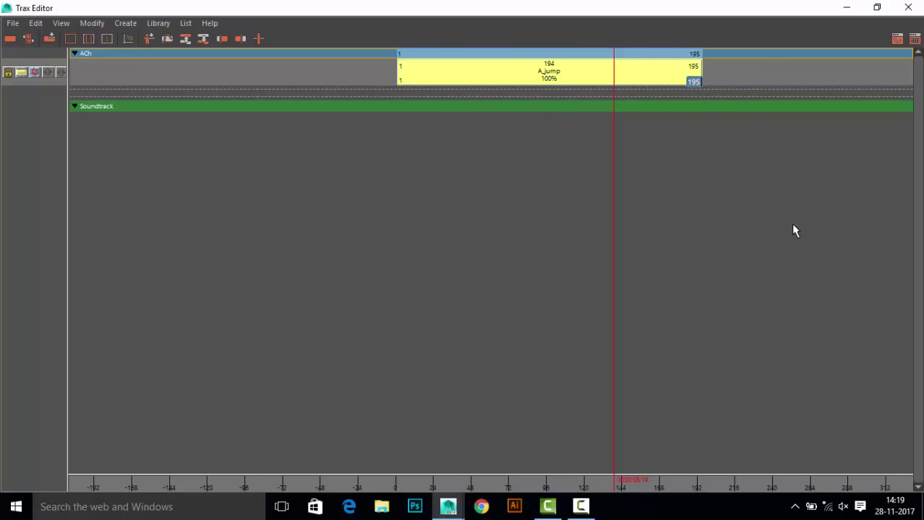
# Step: Set the A_jump clip's end frame to 300 and play the stretched jump
pyautogui.write('300')
pyautogui.press('Return')
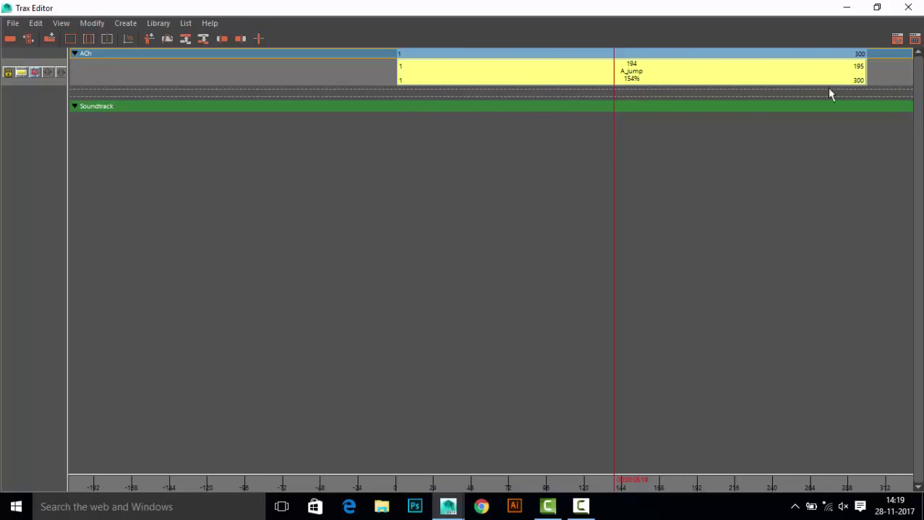
pyautogui.click(846, 7)
pyautogui.click(863, 401)
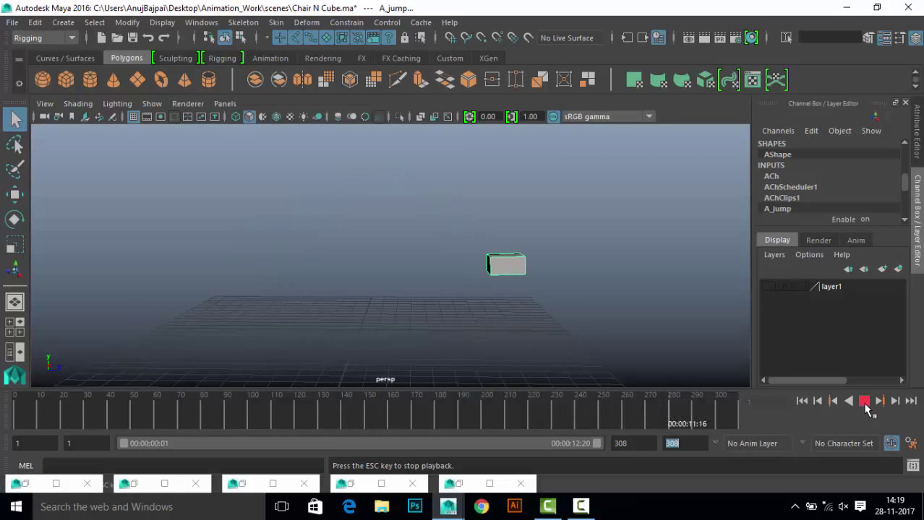
# Step: Check the clip's end-frame value and replay the jump from the start
pyautogui.click(344, 483)
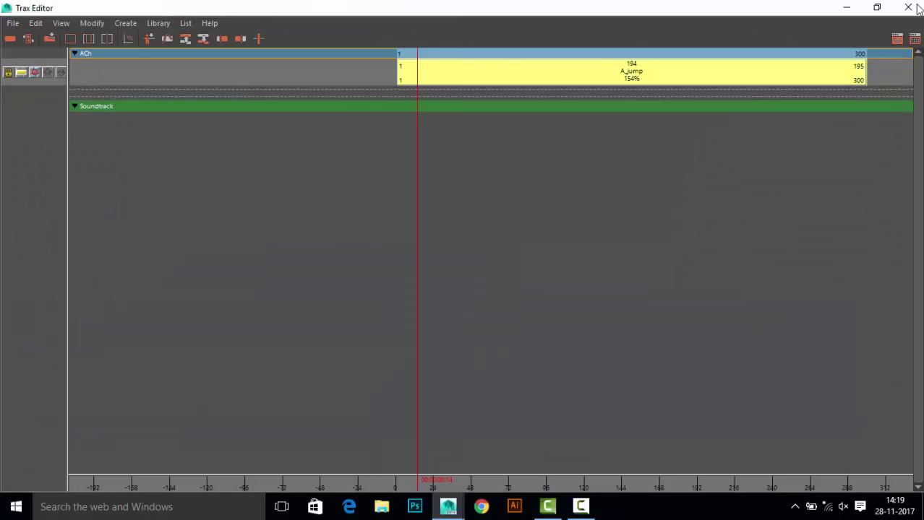
pyautogui.click(859, 78)
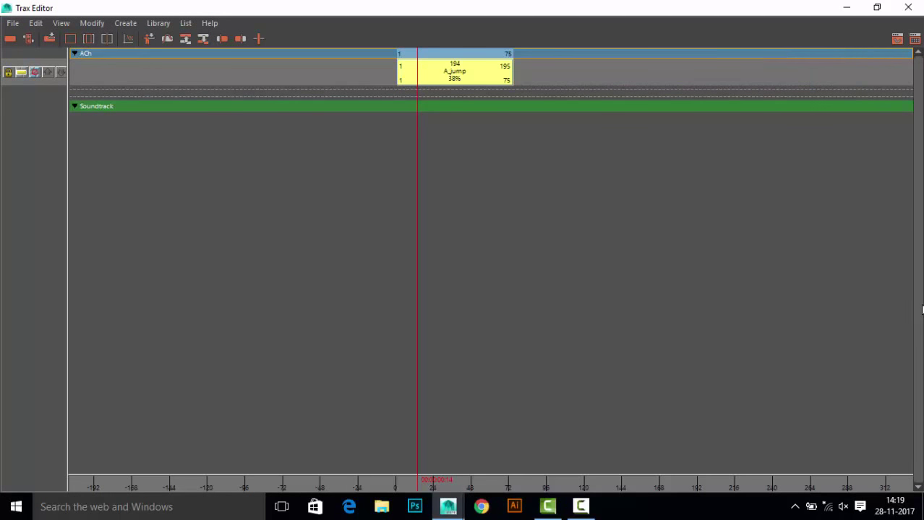
pyautogui.click(846, 8)
pyautogui.click(817, 402)
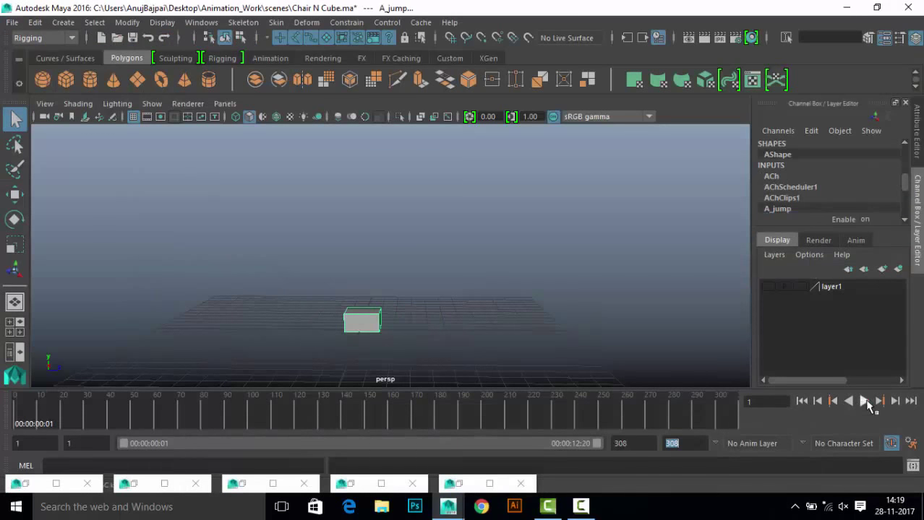
pyautogui.click(864, 403)
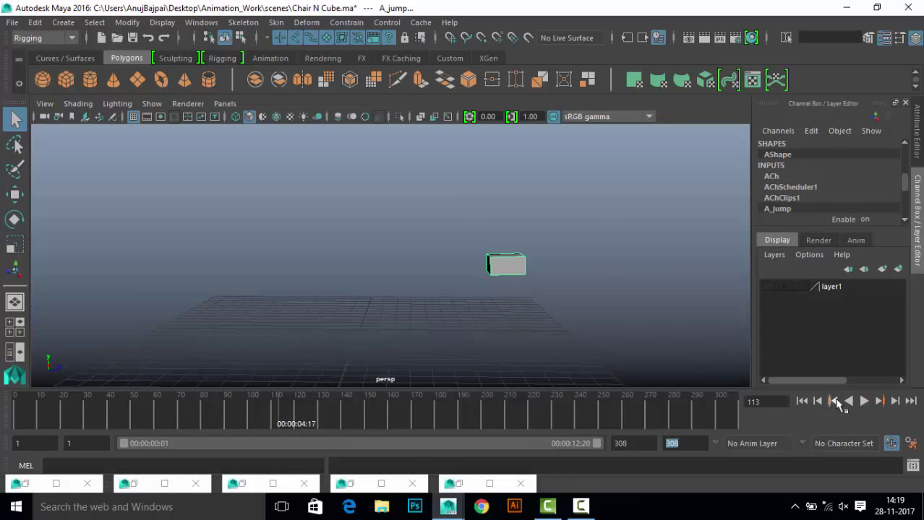
# Step: Drag-stretch and shorten the A_jump clip, then commit a 50% scale and deselect it
pyautogui.click(380, 484)
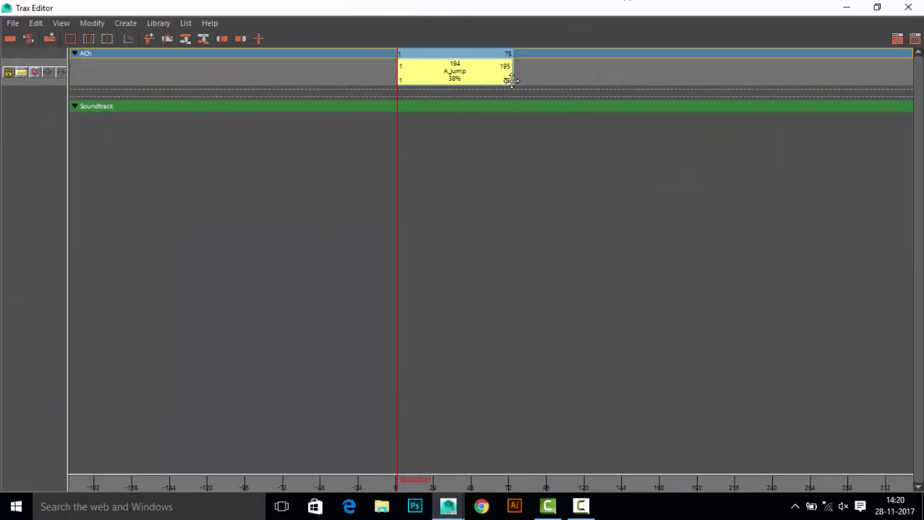
pyautogui.moveTo(511, 81)
pyautogui.mouseDown()
pyautogui.moveTo(872, 199)
pyautogui.moveTo(721, 195)
pyautogui.moveTo(858, 189)
pyautogui.moveTo(711, 214)
pyautogui.moveTo(754, 228)
pyautogui.mouseUp()
pyautogui.moveTo(753, 78)
pyautogui.mouseDown()
pyautogui.moveTo(440, 187)
pyautogui.moveTo(901, 225)
pyautogui.moveTo(786, 217)
pyautogui.moveTo(818, 215)
pyautogui.mouseUp()
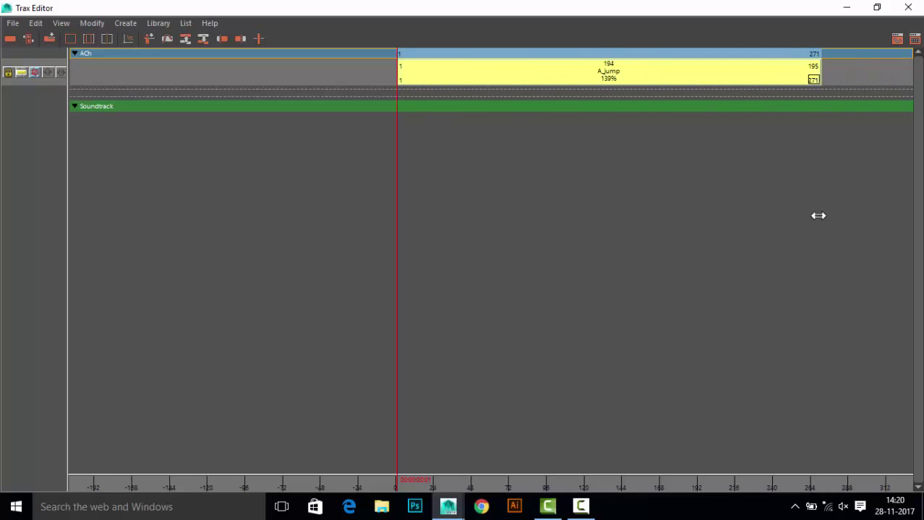
pyautogui.click(607, 79)
pyautogui.write('100')
pyautogui.press('Return')
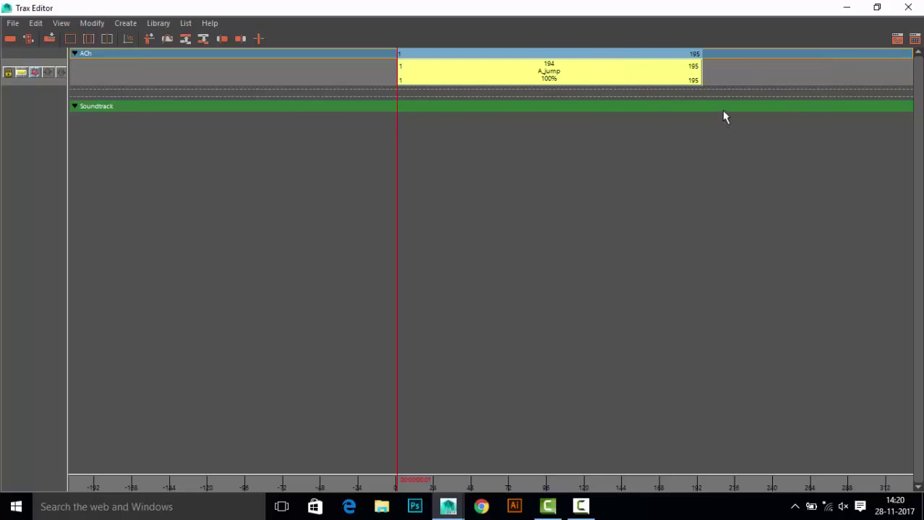
pyautogui.press('Return')
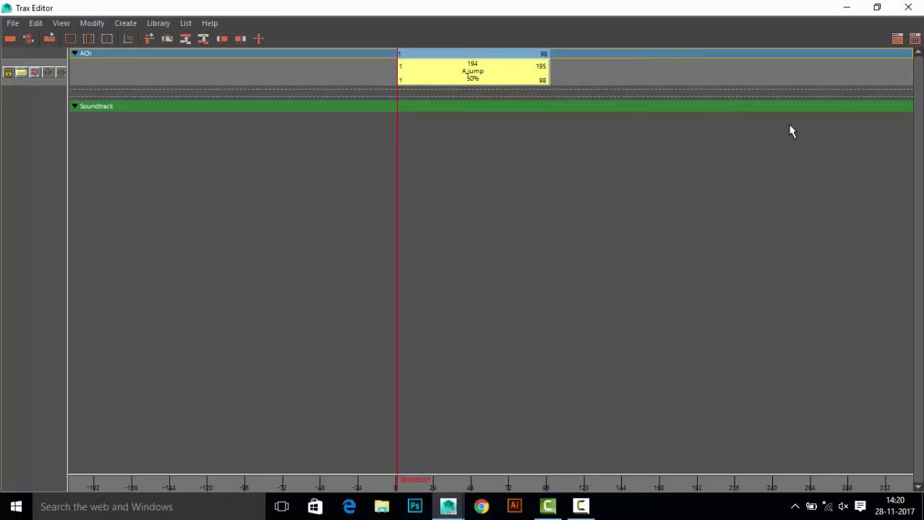
pyautogui.click(843, 168)
pyautogui.click(846, 7)
# Step: Replay the rescaled jump a few times, stopping at frame 50
pyautogui.click(863, 402)
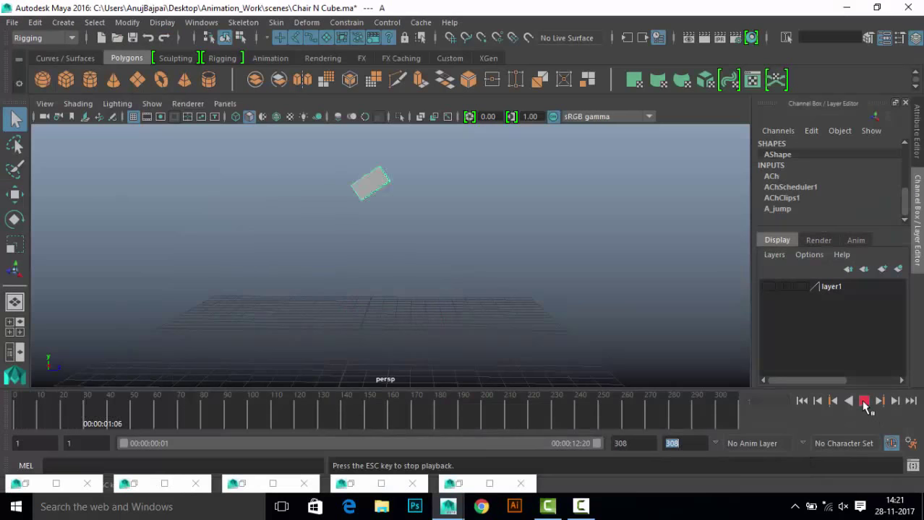
pyautogui.click(864, 401)
pyautogui.click(801, 402)
pyautogui.click(863, 402)
pyautogui.click(863, 401)
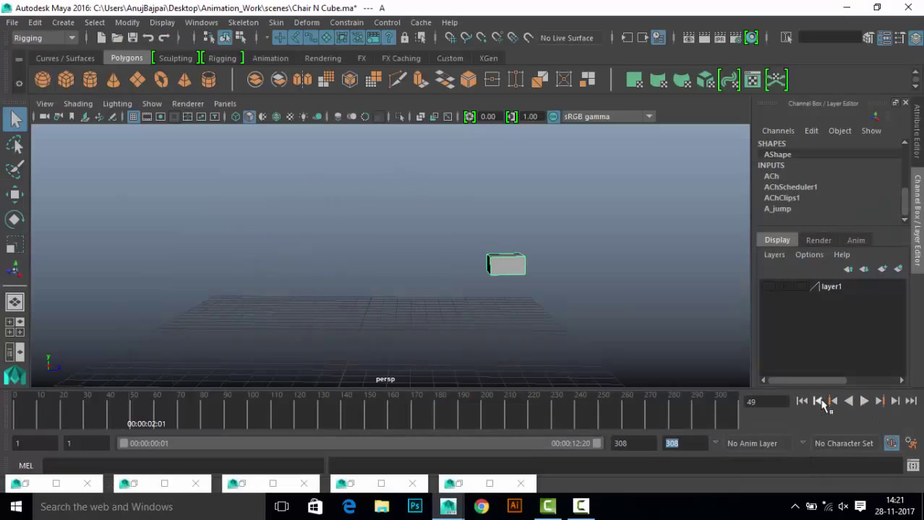
pyautogui.click(801, 402)
pyautogui.click(864, 402)
pyautogui.click(863, 402)
# Step: Confirm a 300% scale for the A_jump clip in the Trax Editor
pyautogui.click(356, 483)
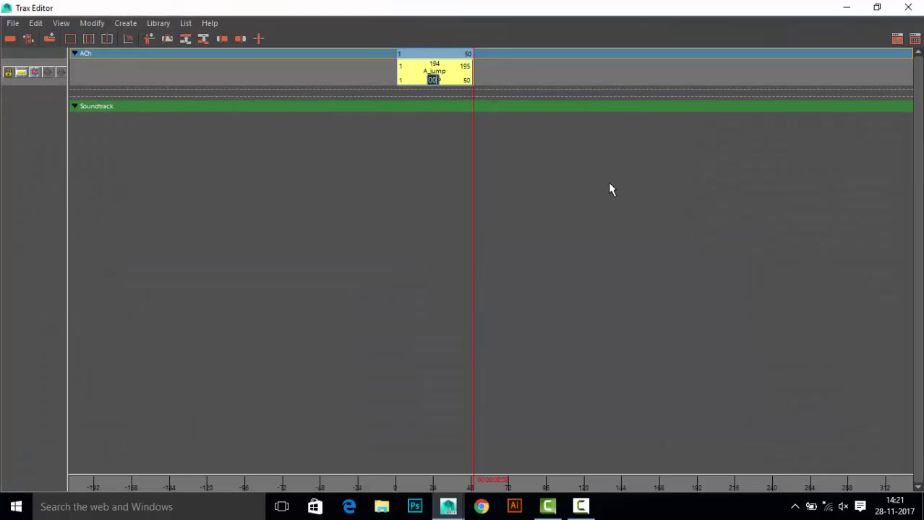
pyautogui.press('Return')
pyautogui.click(846, 7)
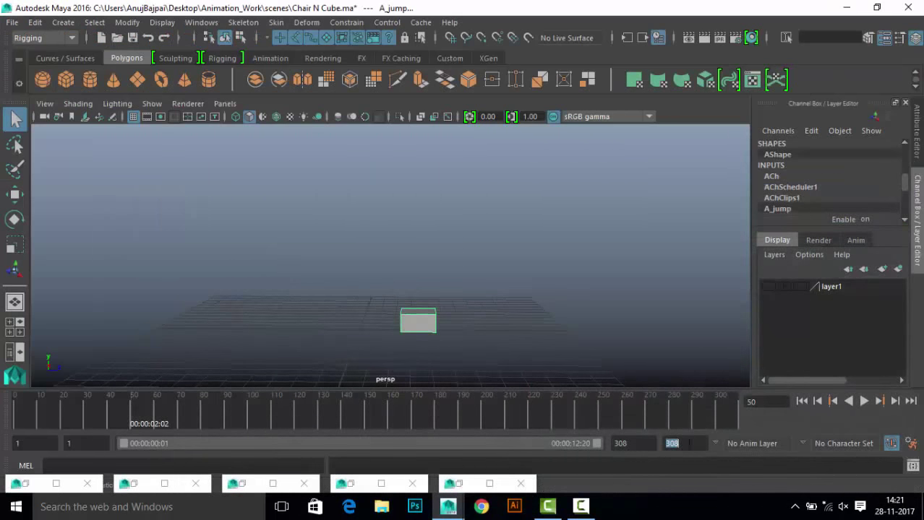
# Step: Extend the animation end to frame 583, play the stretched jump, then reset A_jump to 100%
pyautogui.write('583')
pyautogui.press('Return')
pyautogui.moveTo(375, 442); pyautogui.dragTo(600, 443)
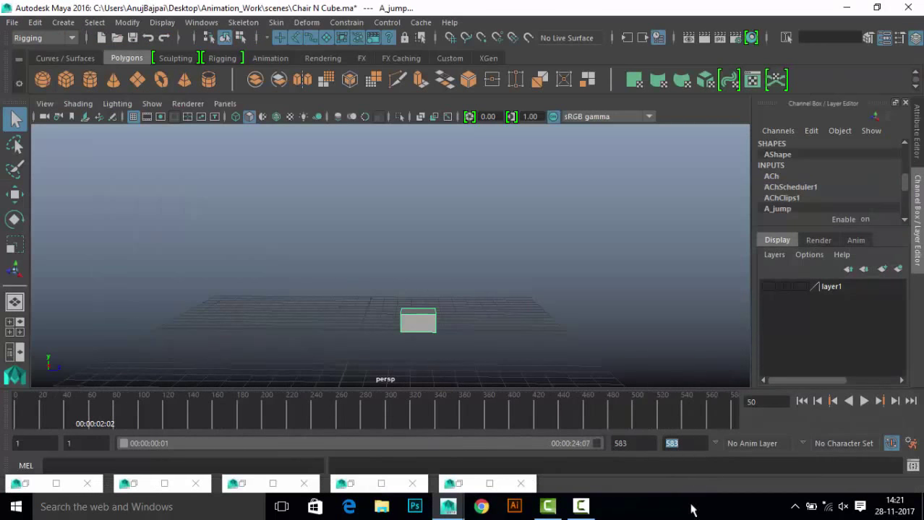
pyautogui.click(863, 401)
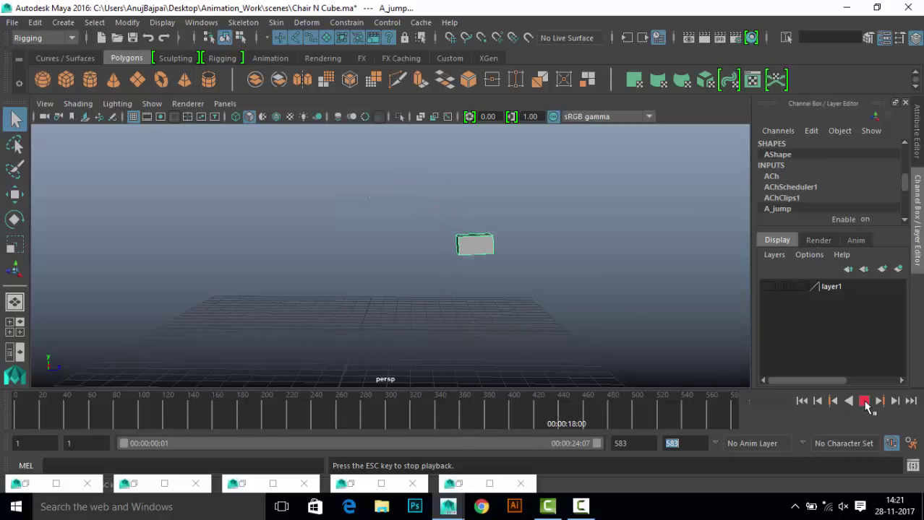
pyautogui.click(864, 401)
pyautogui.click(354, 489)
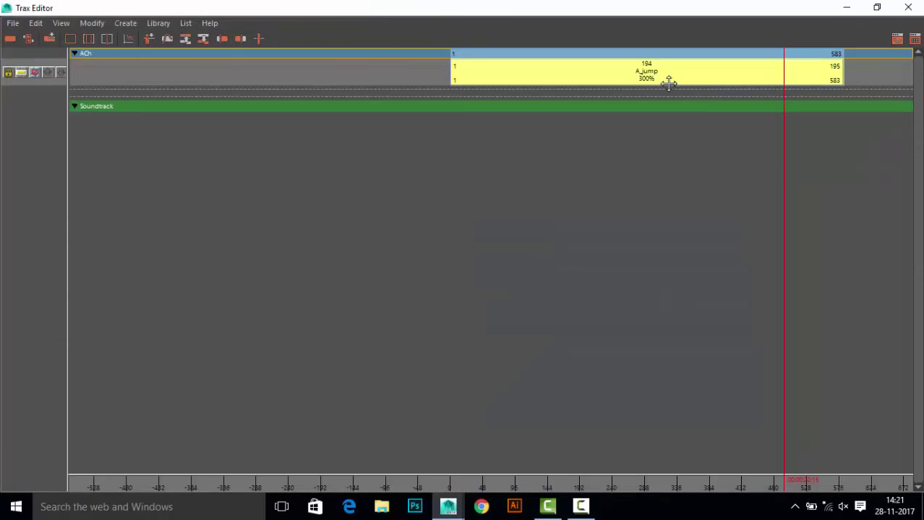
pyautogui.press('Return')
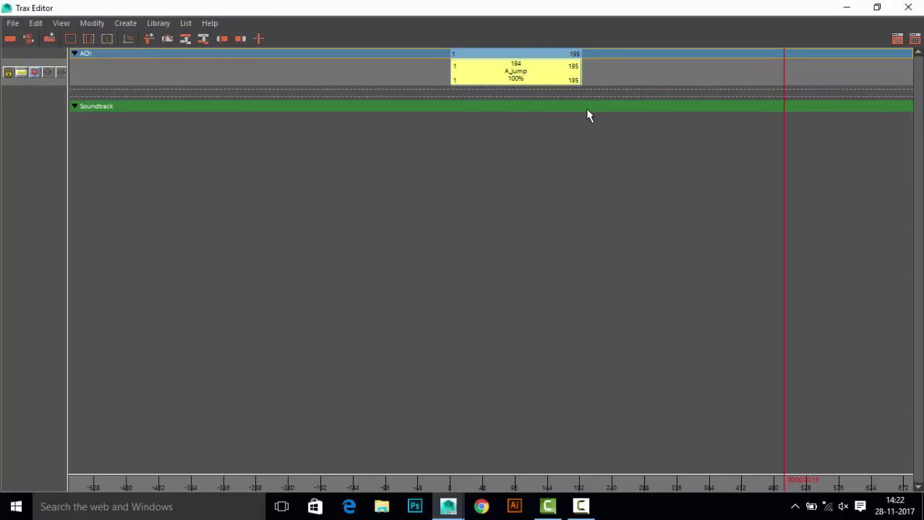
pyautogui.hotkey('ctrl', 'v')
pyautogui.moveTo(864, 68); pyautogui.dragTo(659, 74)
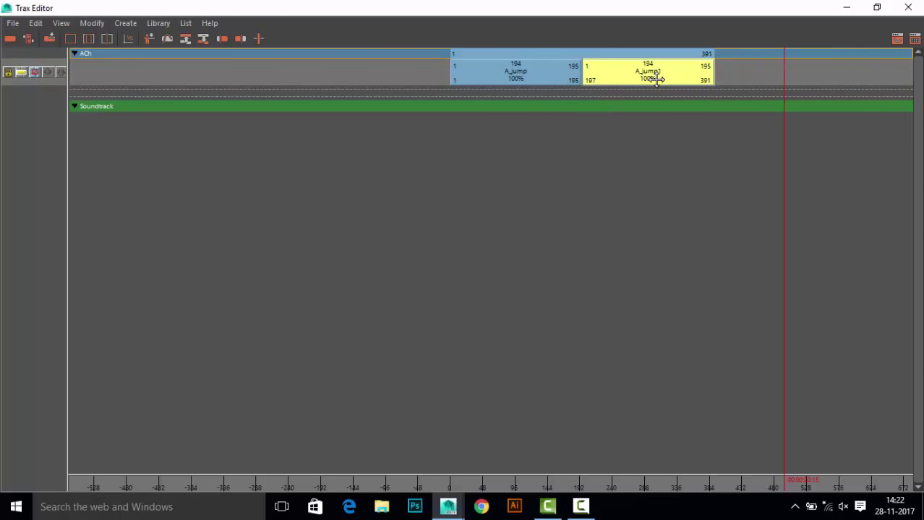
pyautogui.click(846, 7)
pyautogui.click(801, 400)
pyautogui.click(864, 400)
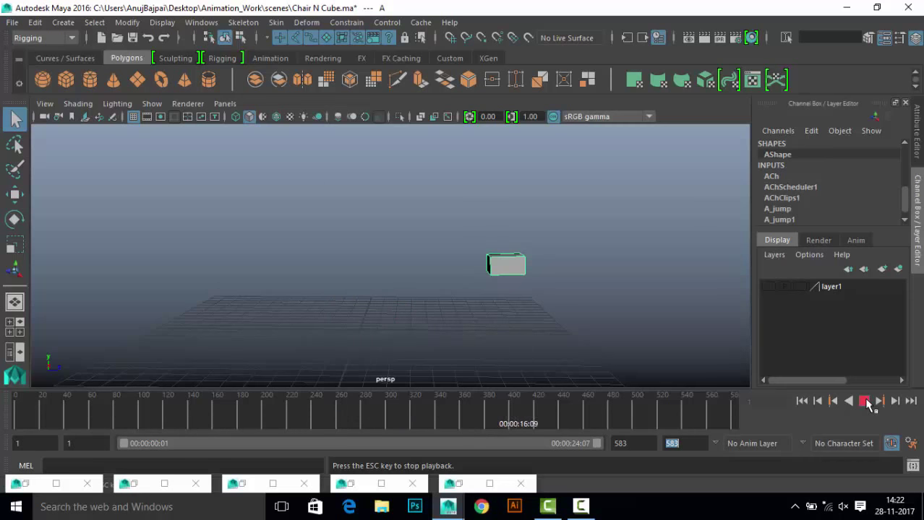
pyautogui.click(865, 401)
pyautogui.click(355, 484)
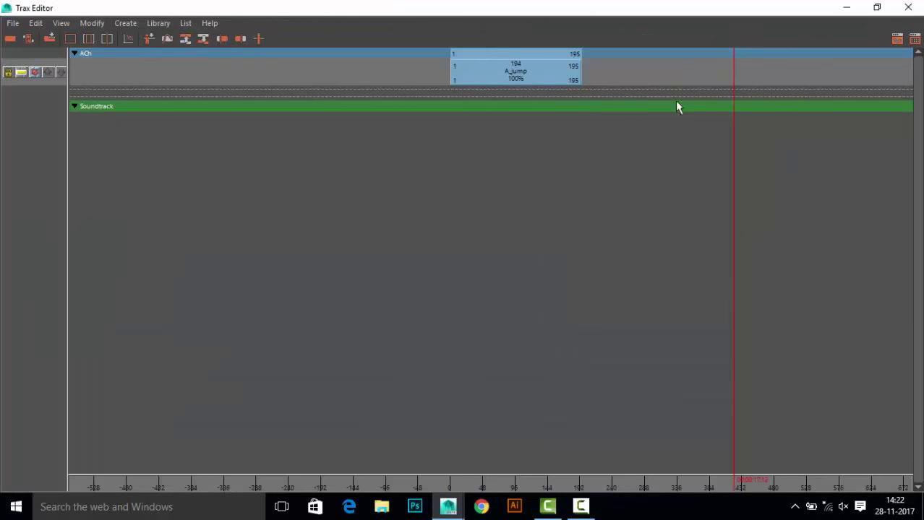
pyautogui.click(540, 67)
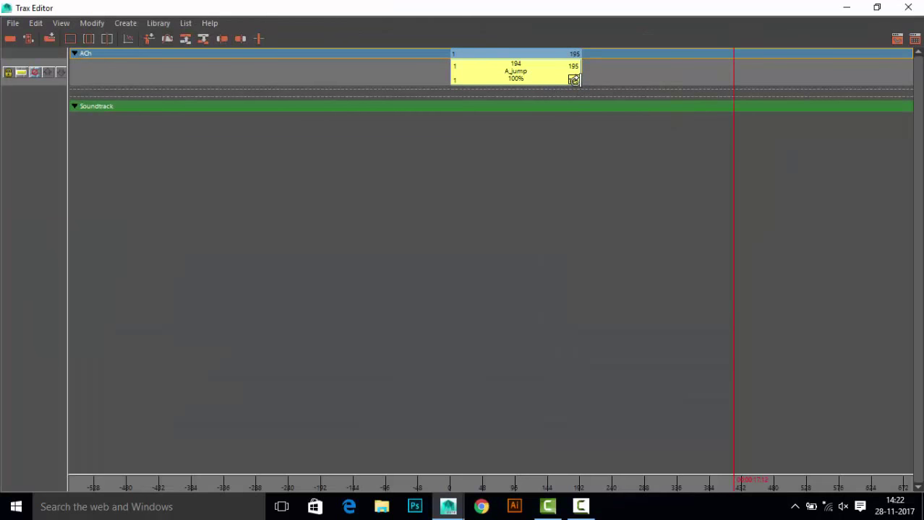
pyautogui.moveTo(574, 80); pyautogui.dragTo(697, 103)
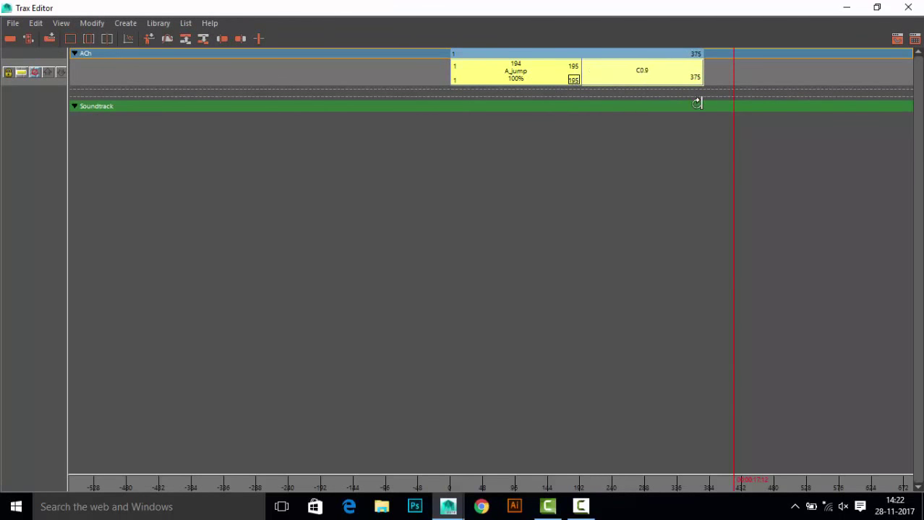
pyautogui.doubleClick(637, 68)
pyautogui.write('2')
pyautogui.press('Return')
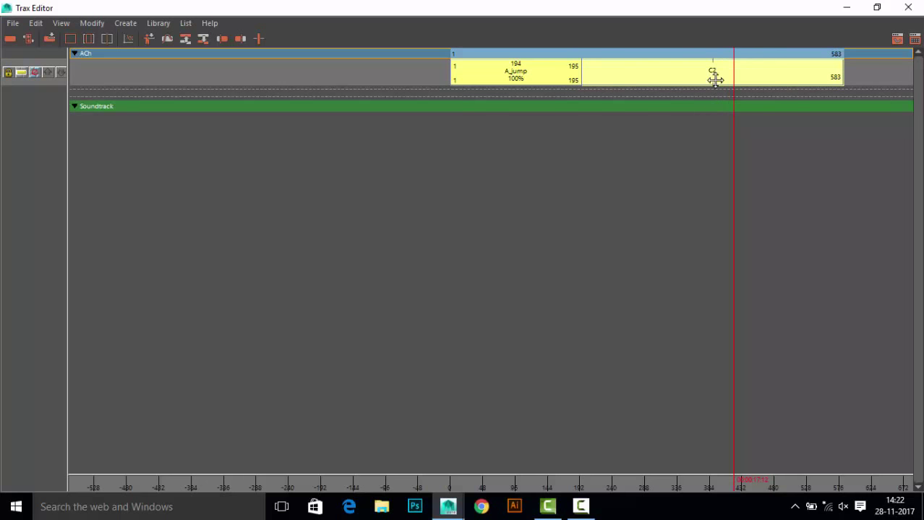
pyautogui.click(846, 8)
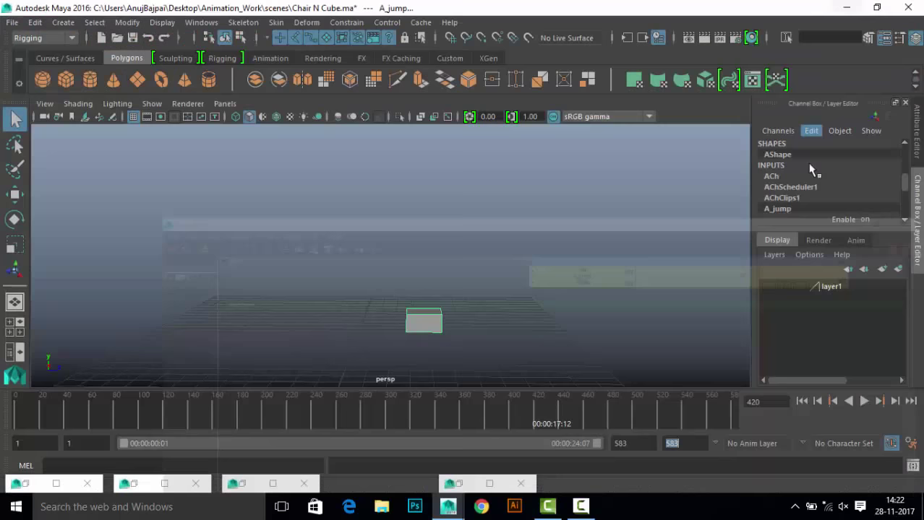
pyautogui.click(864, 402)
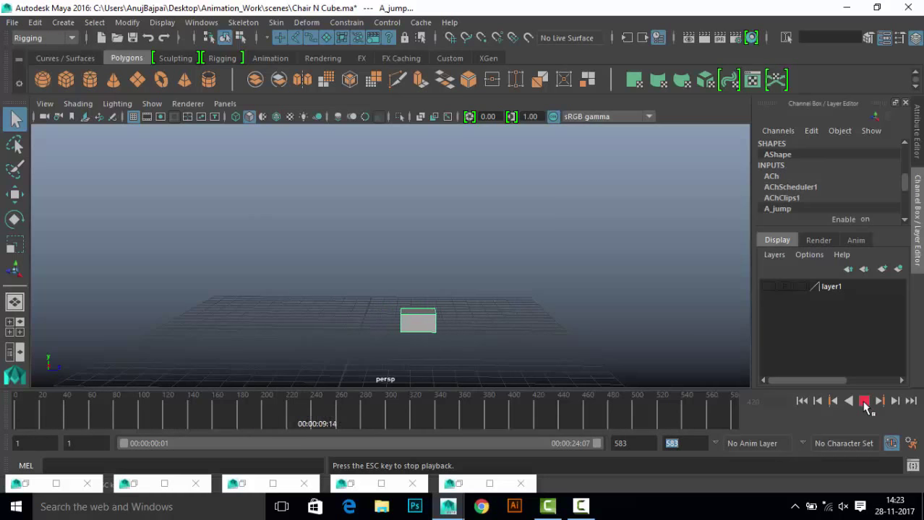
pyautogui.click(381, 483)
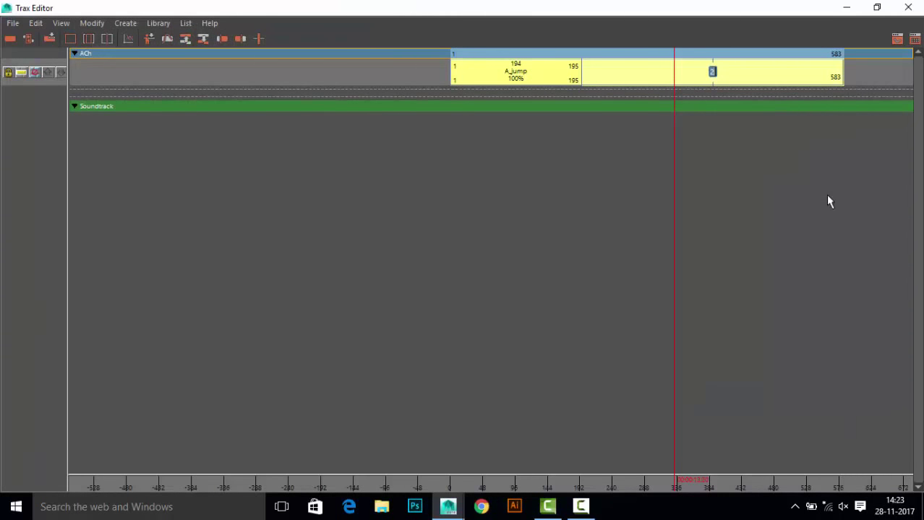
pyautogui.hotkey('ctrl', 'z')
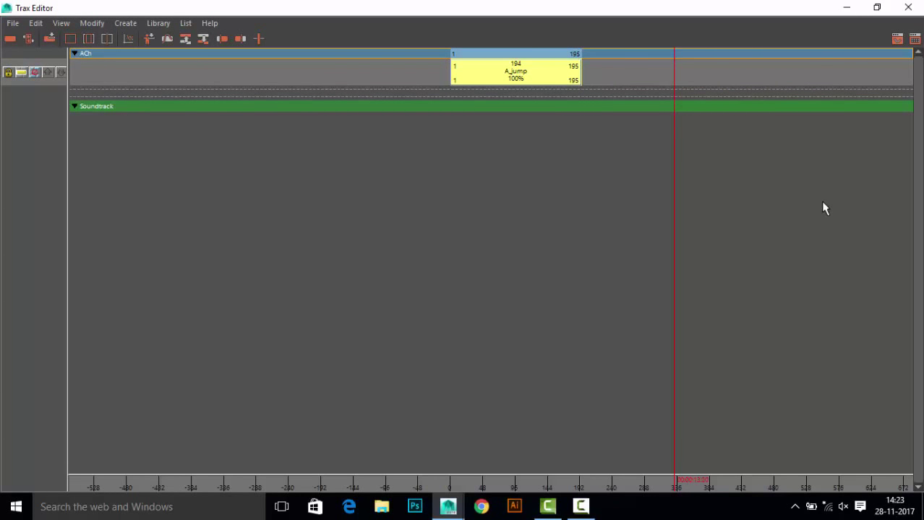
pyautogui.click(557, 73)
pyautogui.hotkey('ctrl', 'c')
pyautogui.hotkey('ctrl', 'v')
pyautogui.moveTo(728, 70)
pyautogui.mouseDown()
pyautogui.moveTo(636, 71)
pyautogui.moveTo(659, 70)
pyautogui.moveTo(509, 141)
pyautogui.mouseUp()
pyautogui.click(629, 188)
pyautogui.press('Delete')
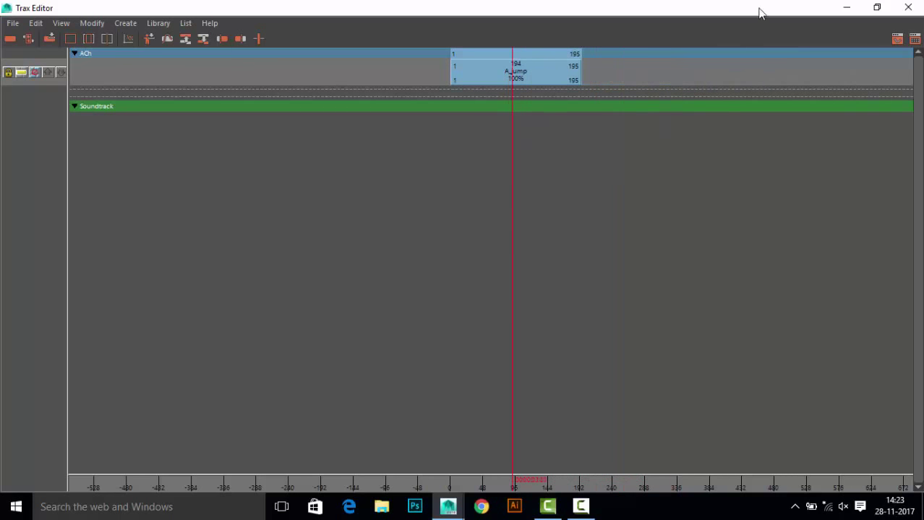
# Step: Resize the Trax Editor beside the scene and zoom in on the A_jump clip
pyautogui.moveTo(759, 10)
pyautogui.mouseDown()
pyautogui.moveTo(630, 297)
pyautogui.moveTo(594, 56)
pyautogui.mouseUp()
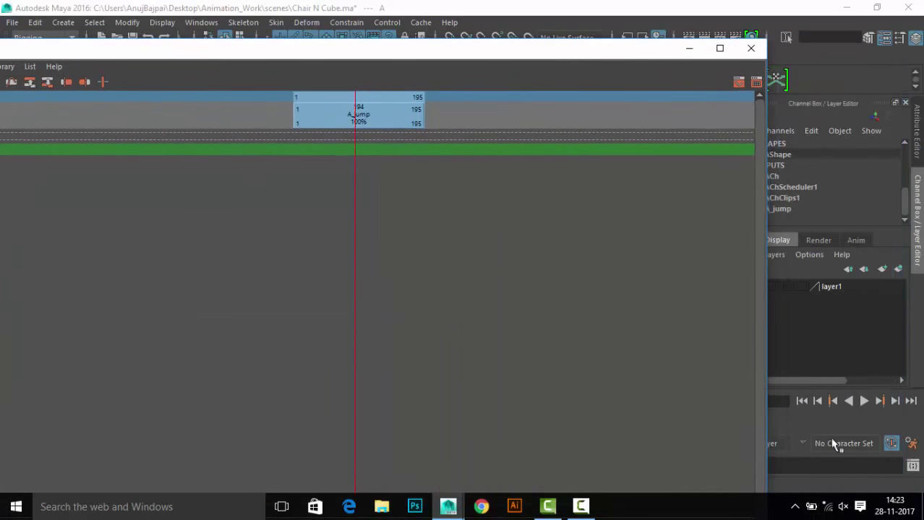
pyautogui.click(719, 51)
pyautogui.click(875, 7)
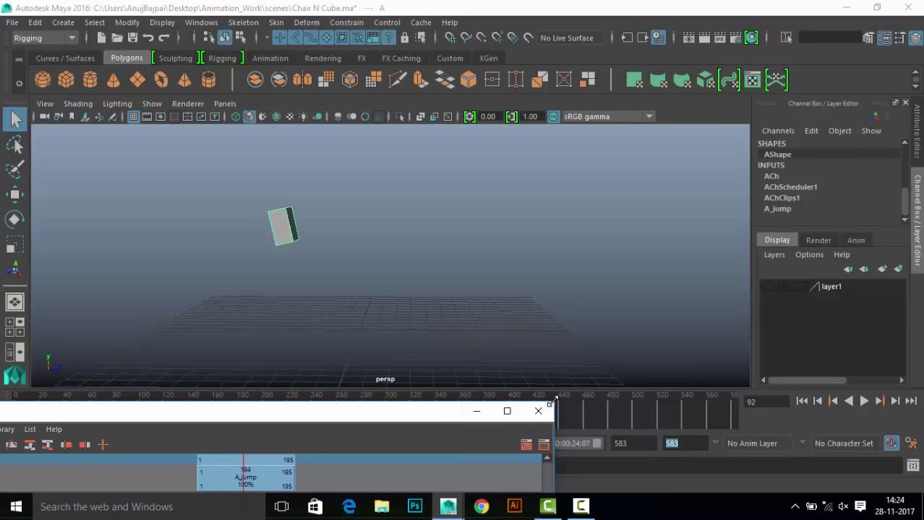
pyautogui.moveTo(506, 47); pyautogui.dragTo(702, 37)
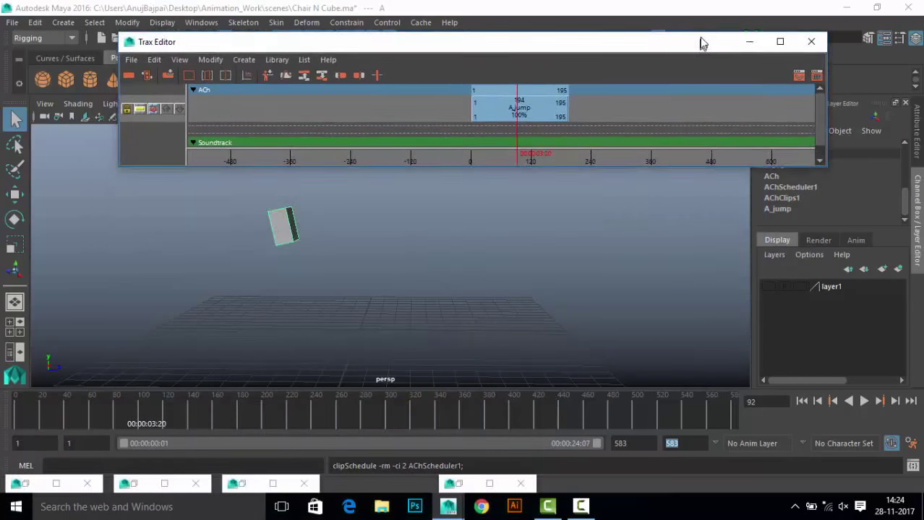
pyautogui.moveTo(594, 158); pyautogui.dragTo(594, 233)
pyautogui.keyDown('alt'); pyautogui.moveTo(568, 326); pyautogui.dragTo(545, 367); pyautogui.keyUp('alt')
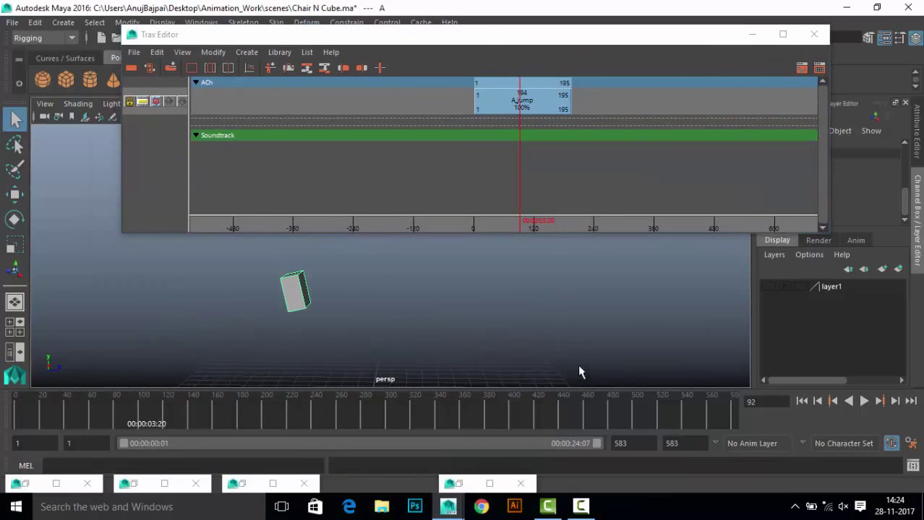
pyautogui.keyDown('alt'); pyautogui.moveTo(504, 101); pyautogui.dragTo(600, 116, button='right'); pyautogui.keyUp('alt')
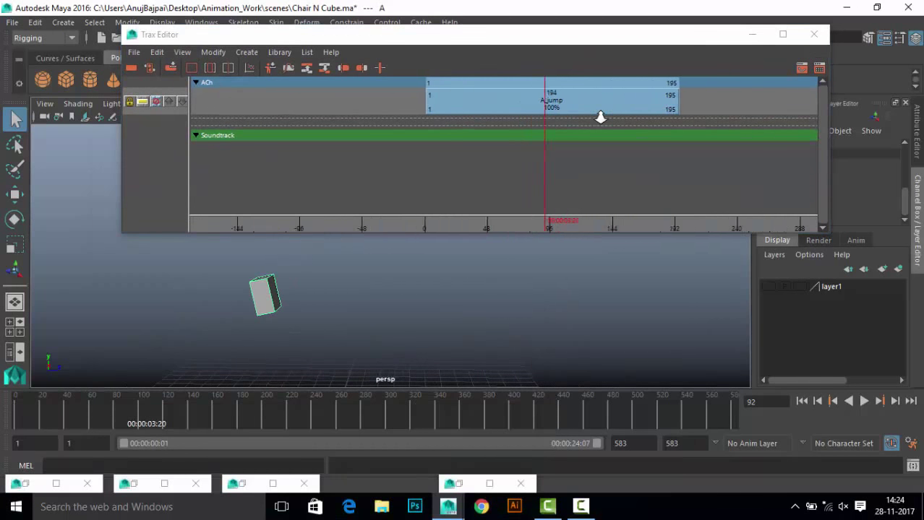
# Step: Play the jump with Alt+V, stop at frame 106, and select the A_jump clip
pyautogui.hotkey('alt', 'v')
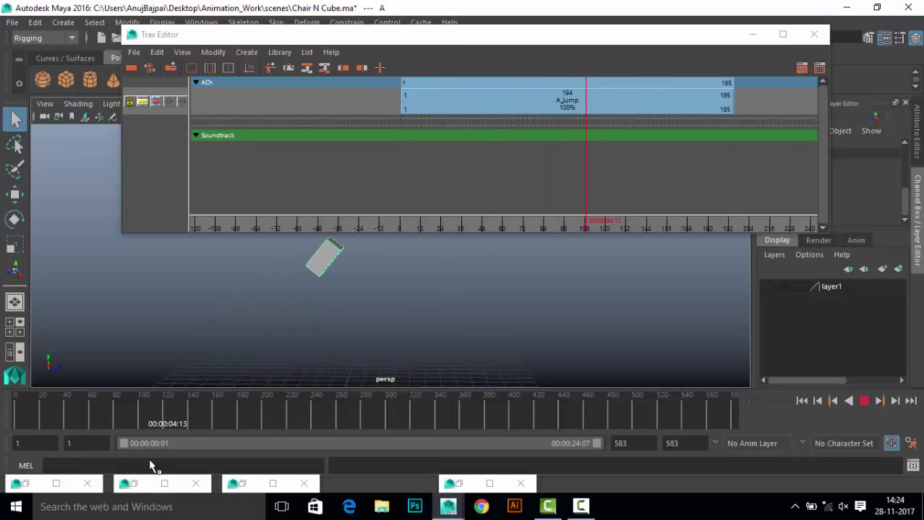
pyautogui.hotkey('alt', 'v')
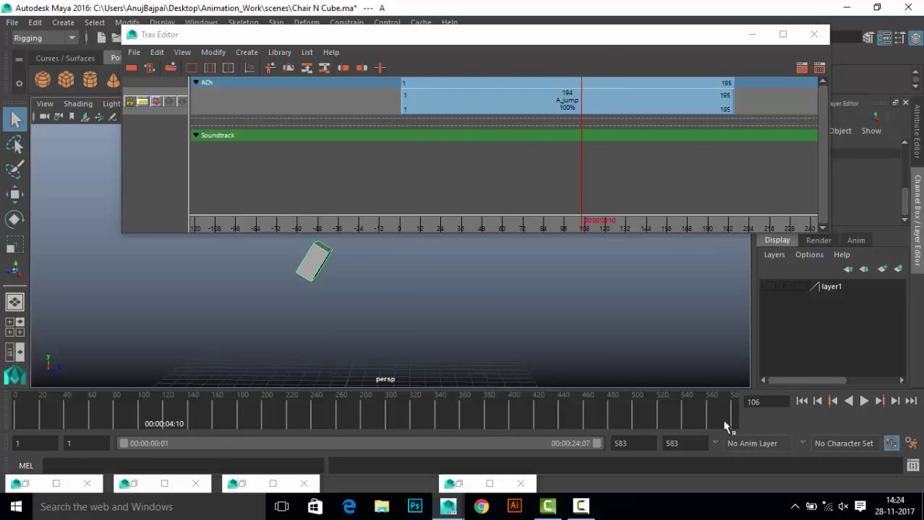
pyautogui.click(462, 104)
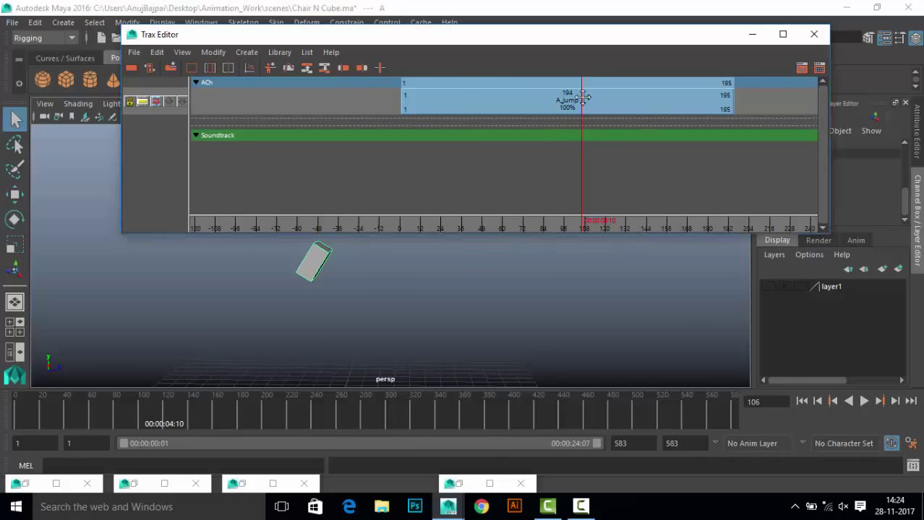
# Step: Trim the A_jump clip so it ends at frame 106
pyautogui.click(343, 68)
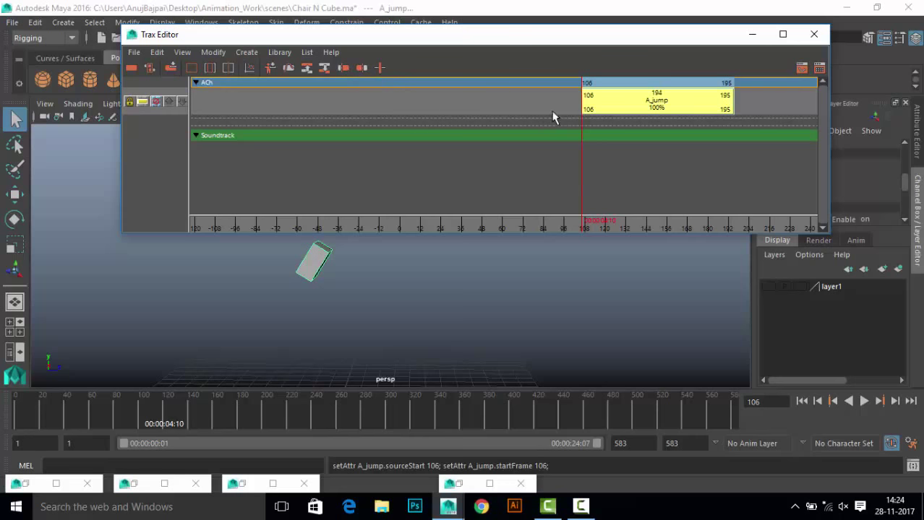
pyautogui.hotkey('ctrl', 'z')
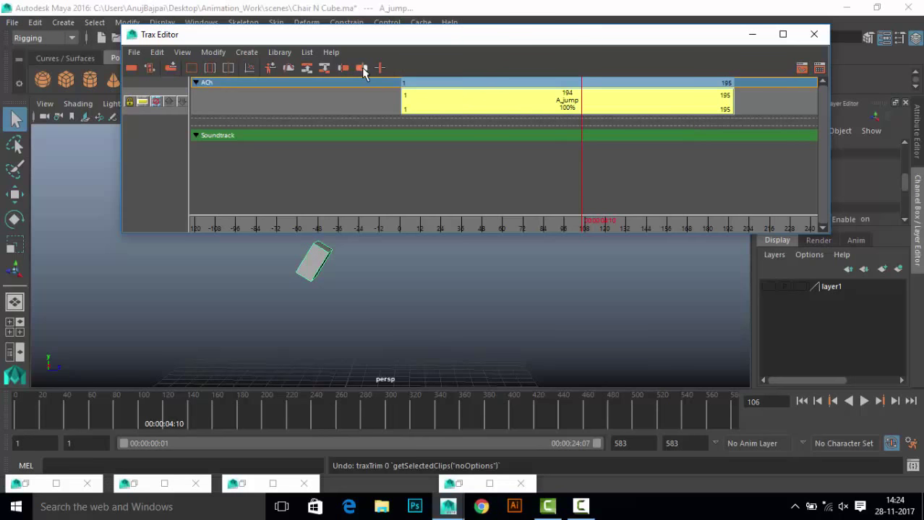
pyautogui.click(361, 68)
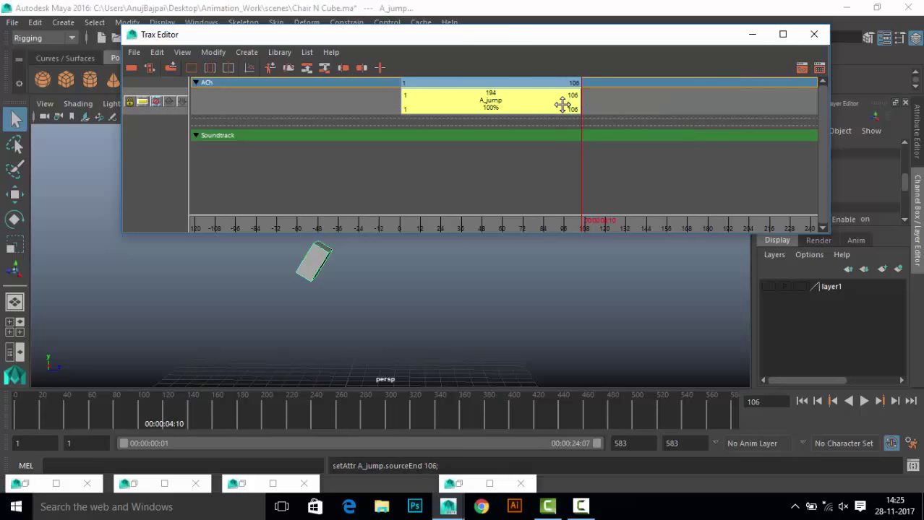
# Step: Paste a trial A_jump1 copy, move and stretch it to 185%, then delete it
pyautogui.hotkey('ctrl', 'v')
pyautogui.moveTo(639, 127); pyautogui.dragTo(462, 132)
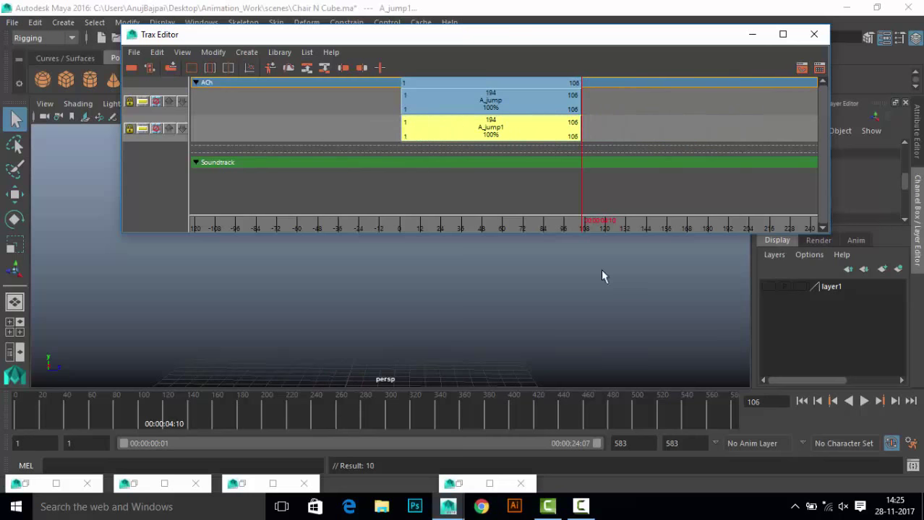
pyautogui.moveTo(569, 155); pyautogui.dragTo(771, 128)
pyautogui.hotkey('ctrl', 'z')
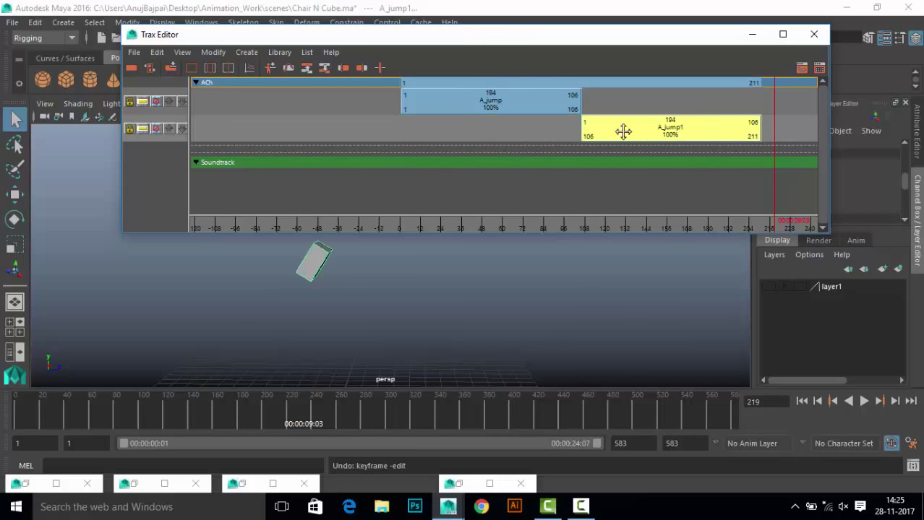
pyautogui.hotkey('ctrl', 'z')
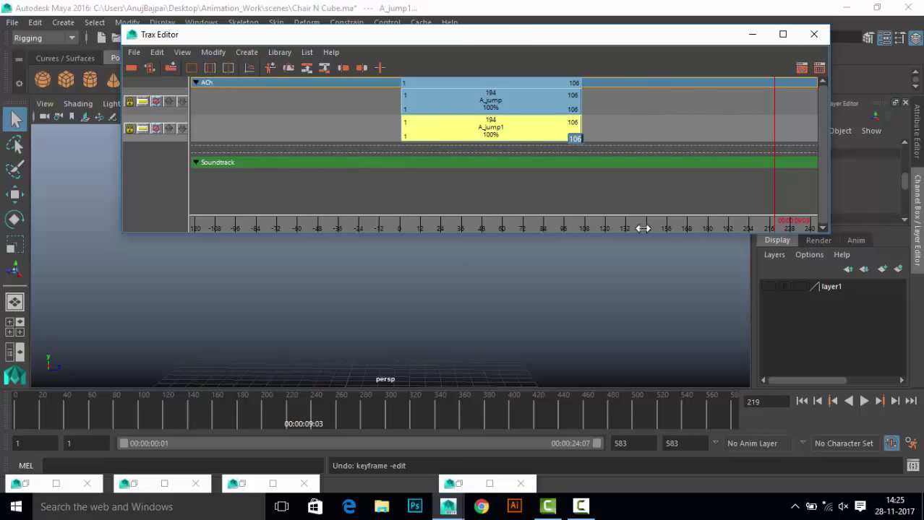
pyautogui.moveTo(642, 229); pyautogui.dragTo(643, 229)
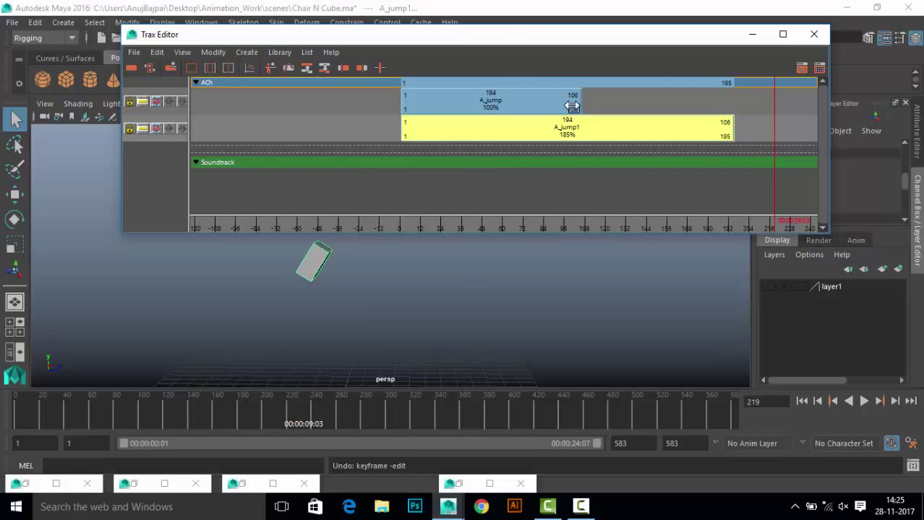
pyautogui.press('Delete')
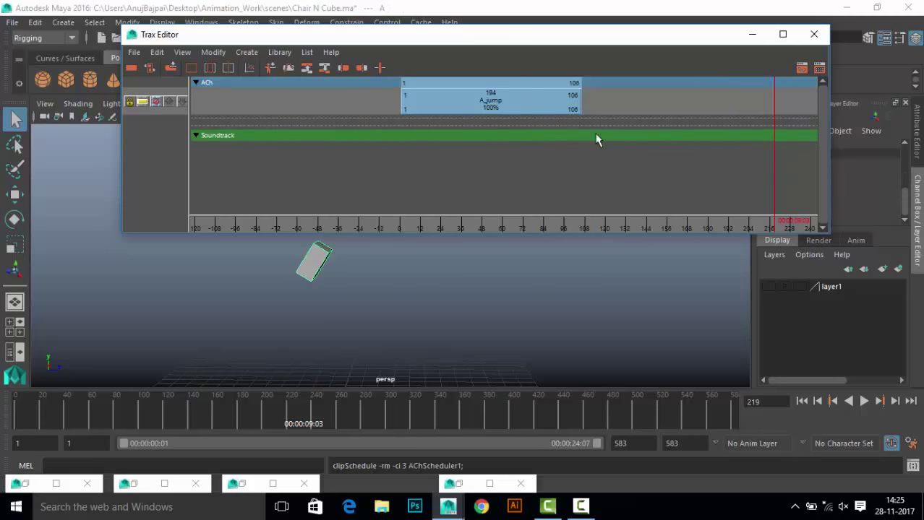
# Step: At frame 107, insert A_jumpSource after A_jump as A_jump1 spanning frames 106–300
pyautogui.moveTo(779, 96)
pyautogui.mouseDown()
pyautogui.moveTo(650, 93)
pyautogui.moveTo(386, 119)
pyautogui.moveTo(602, 149)
pyautogui.moveTo(550, 146)
pyautogui.moveTo(581, 151)
pyautogui.mouseUp()
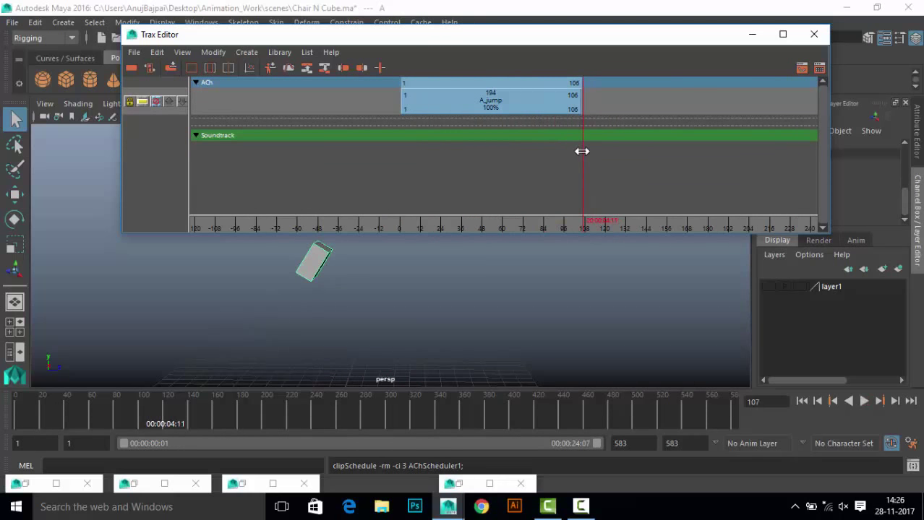
pyautogui.click(505, 102)
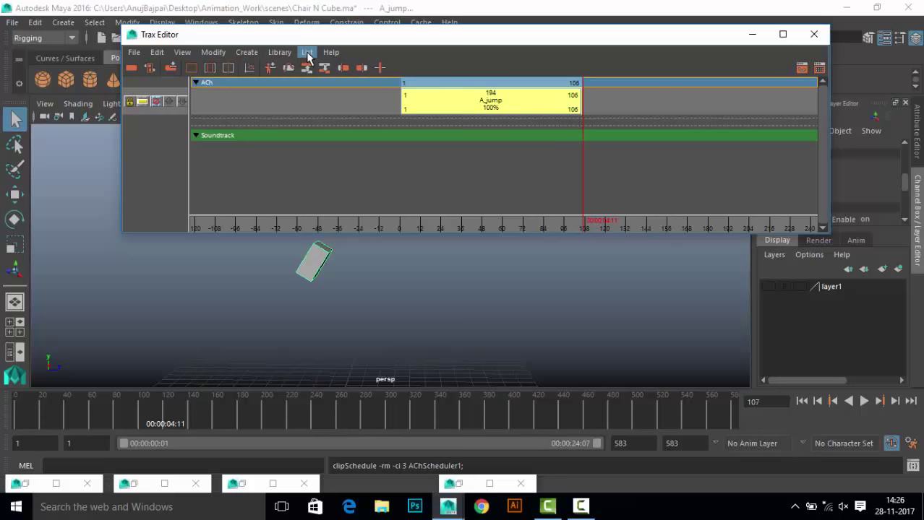
pyautogui.click(306, 52)
pyautogui.click(426, 78)
pyautogui.scroll(-2, 696, 116)
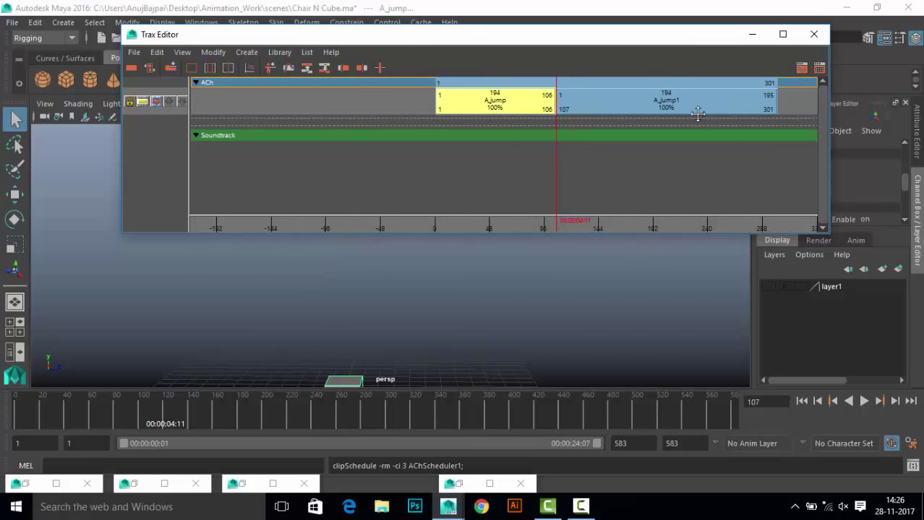
pyautogui.click(613, 103)
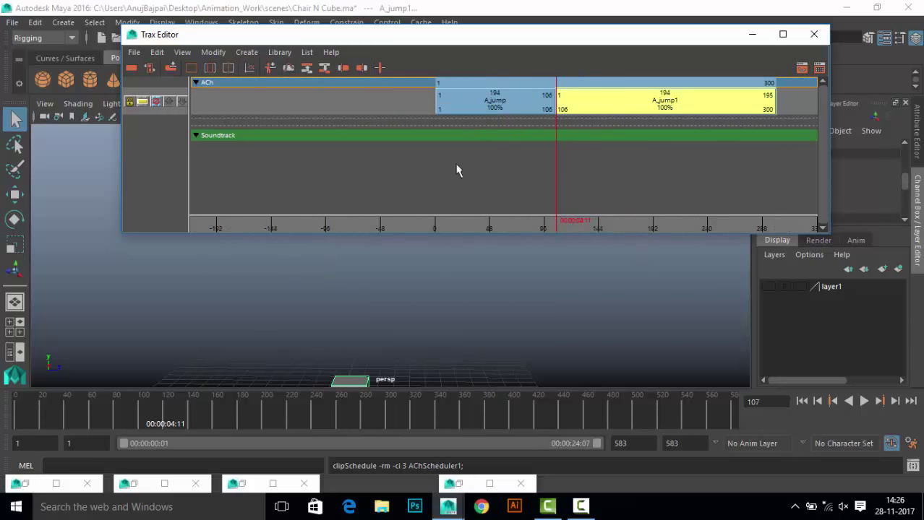
# Step: Paste A_jump1 as copies A_jump2 and A_jump3 on new tracks, then delete A_jump1
pyautogui.click(181, 105)
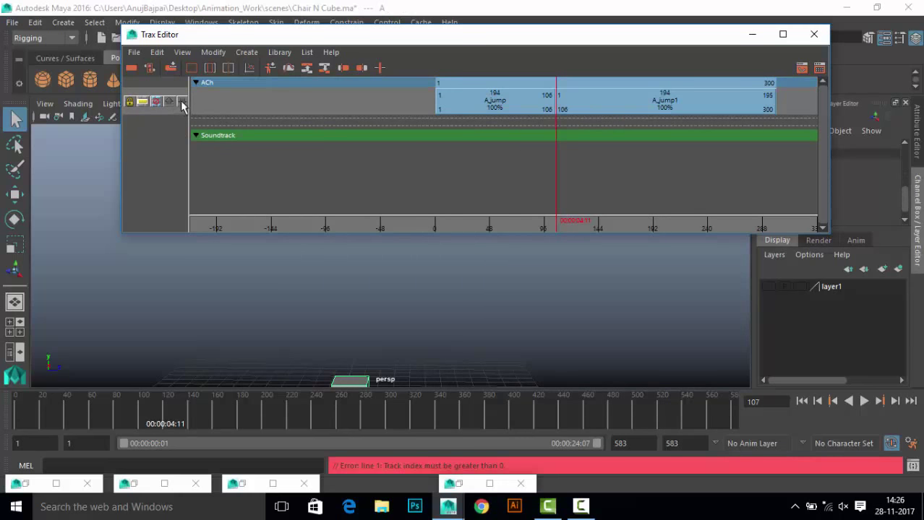
pyautogui.click(602, 103)
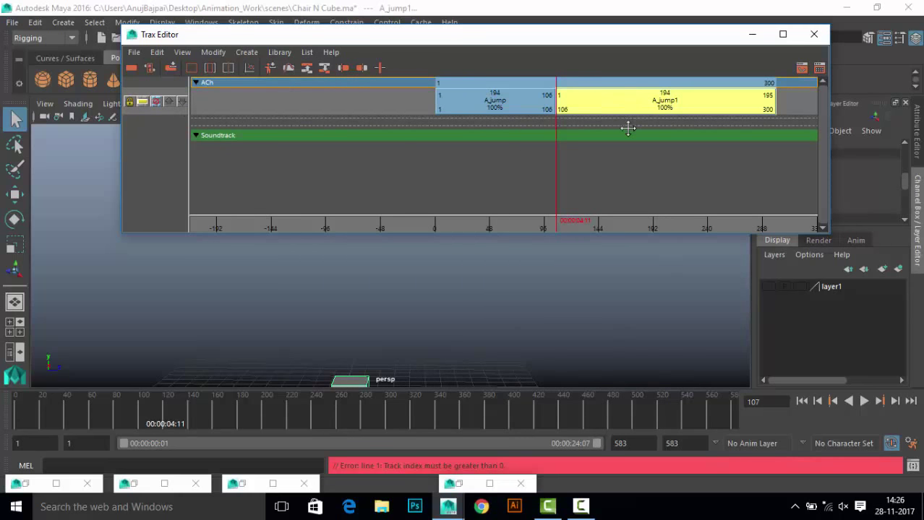
pyautogui.hotkey('ctrl', 'v')
pyautogui.hotkey('ctrl', 'v')
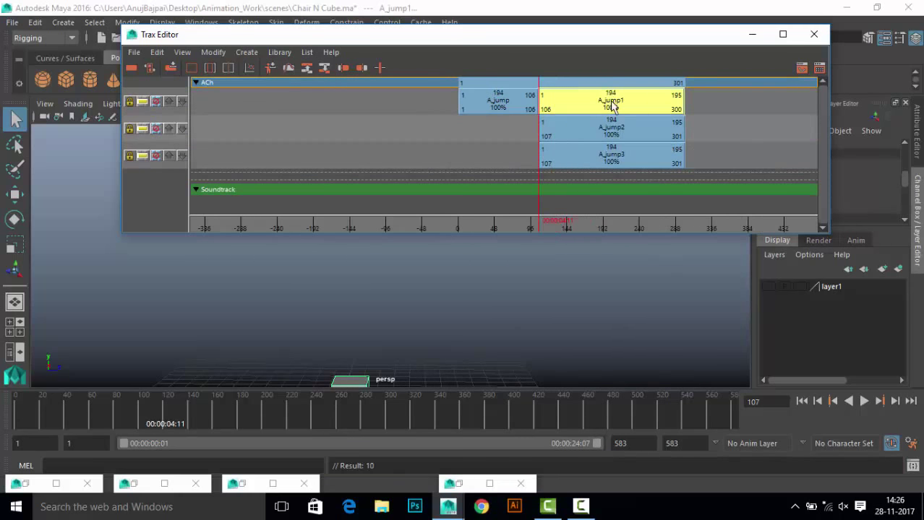
pyautogui.press('Delete')
# Step: Widen the Trax Editor and move A_jump2 and A_jump3 to start at frame 1
pyautogui.moveTo(829, 152); pyautogui.dragTo(888, 152)
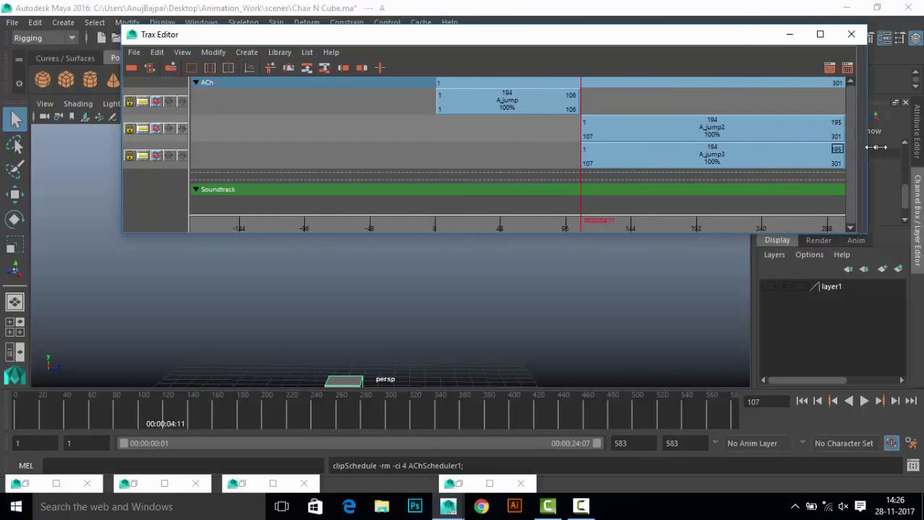
pyautogui.moveTo(124, 73); pyautogui.dragTo(36, 72)
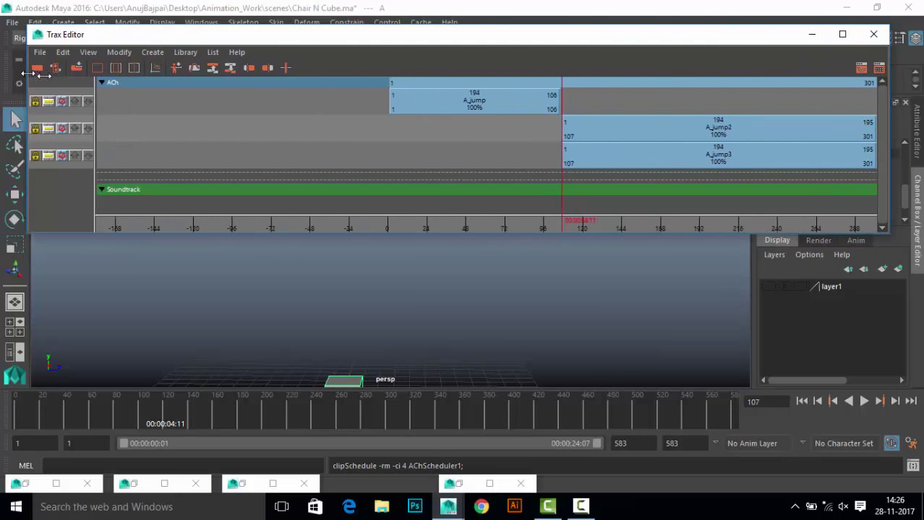
pyautogui.moveTo(661, 130); pyautogui.dragTo(508, 129)
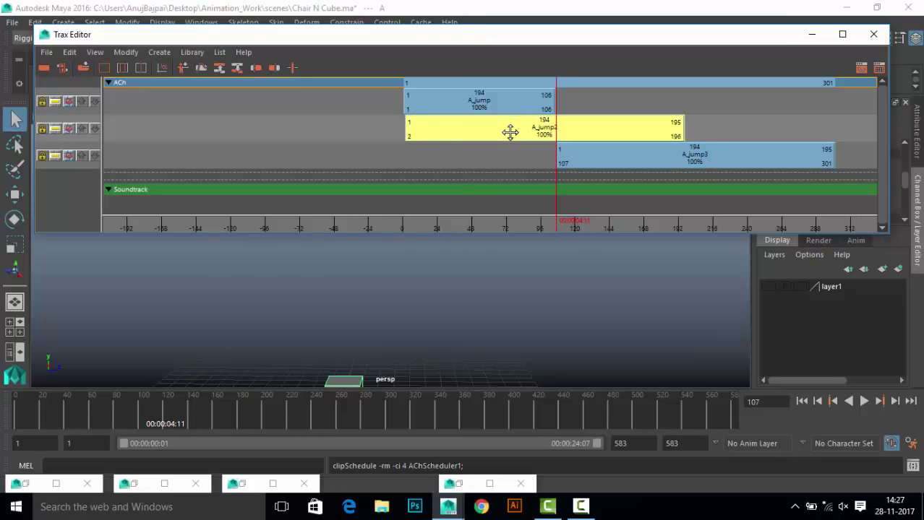
pyautogui.keyDown('alt'); pyautogui.moveTo(587, 118); pyautogui.dragTo(710, 147, button='right'); pyautogui.keyUp('alt')
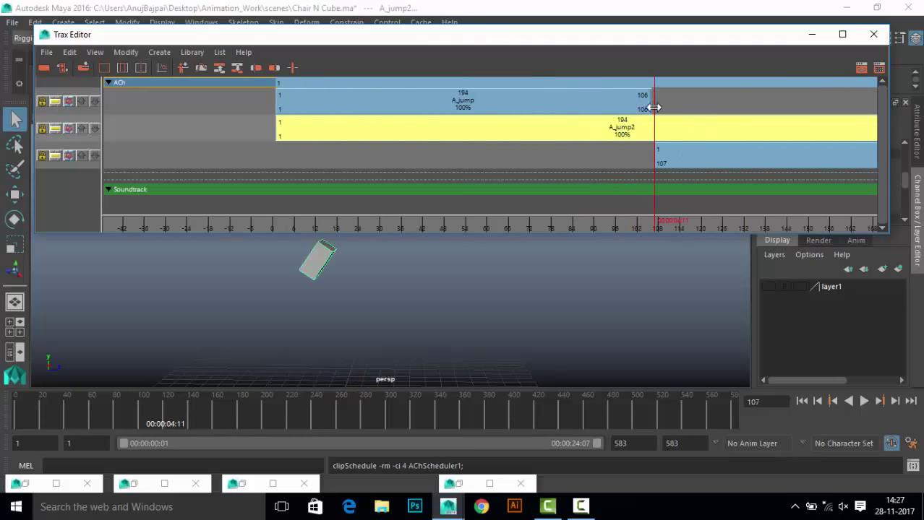
pyautogui.hotkey('alt', ',')
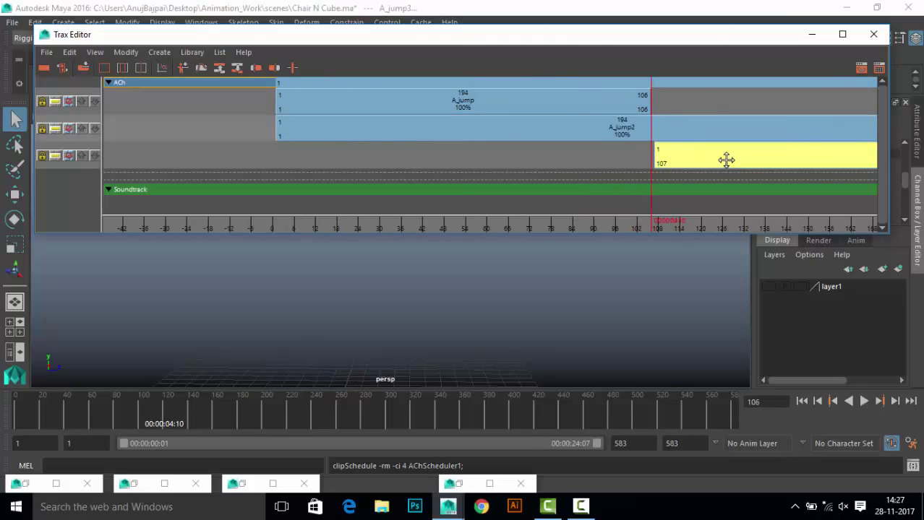
pyautogui.moveTo(722, 159); pyautogui.dragTo(366, 173)
# Step: Trim A_jump2 to start at frame 106 and disable A_jump3's track
pyautogui.click(697, 125)
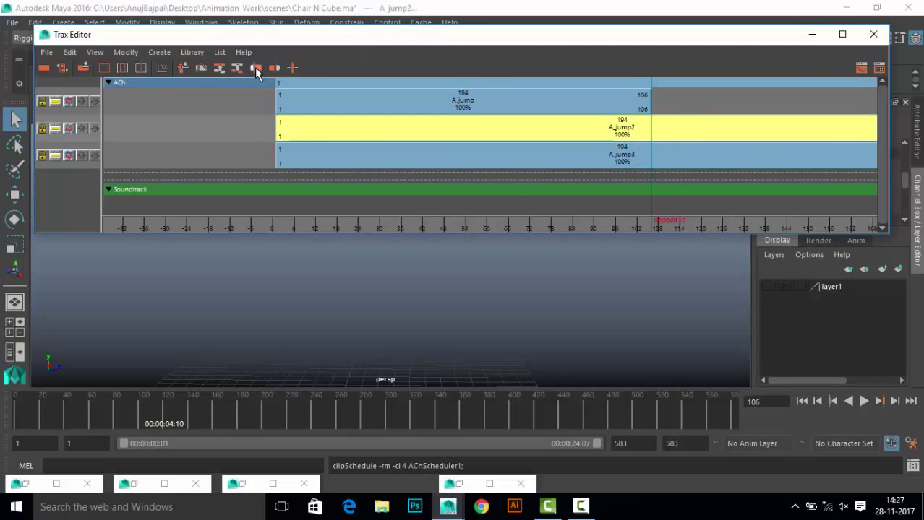
pyautogui.click(255, 67)
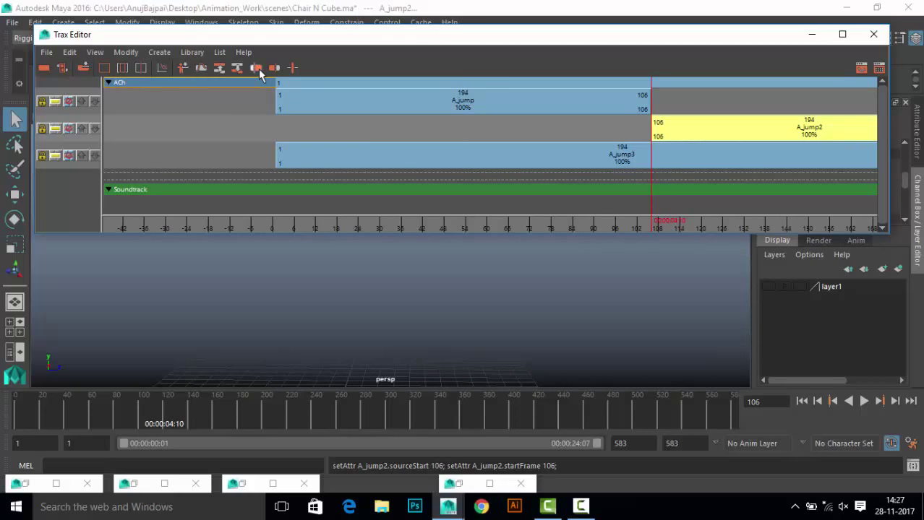
pyautogui.click(666, 159)
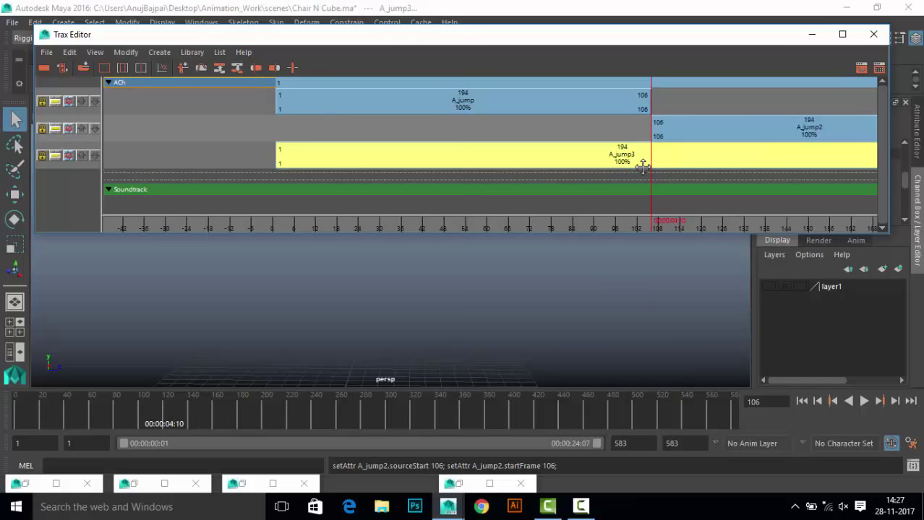
pyautogui.click(70, 156)
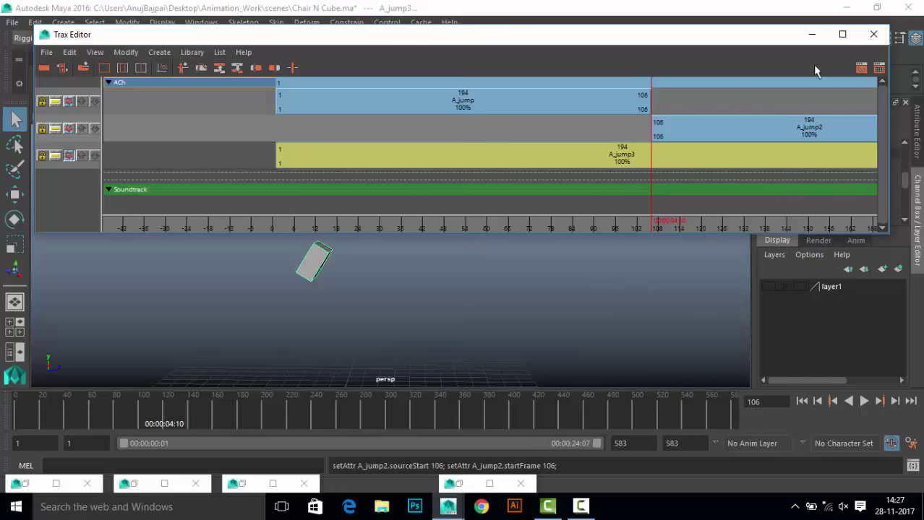
# Step: Play back the sequenced jump, stop it, and set the current time to frame 106
pyautogui.hotkey('alt', 'v')
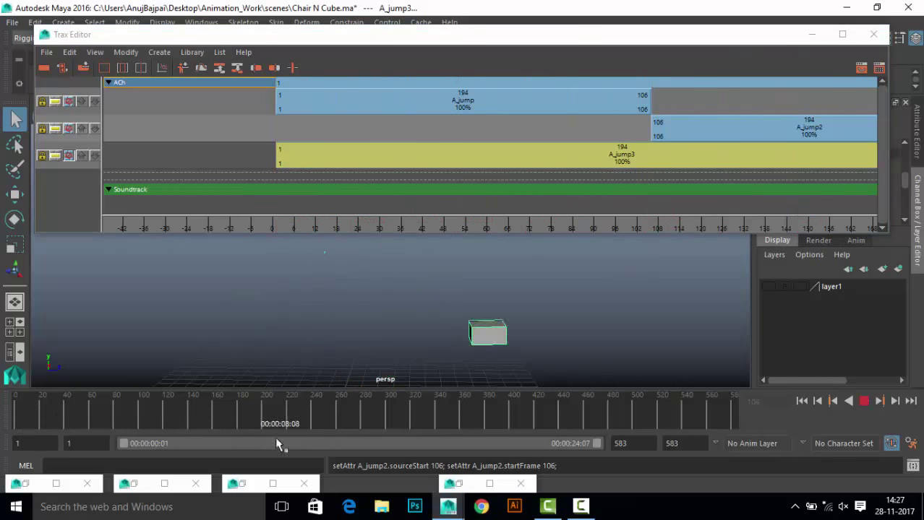
pyautogui.hotkey('alt', 'v')
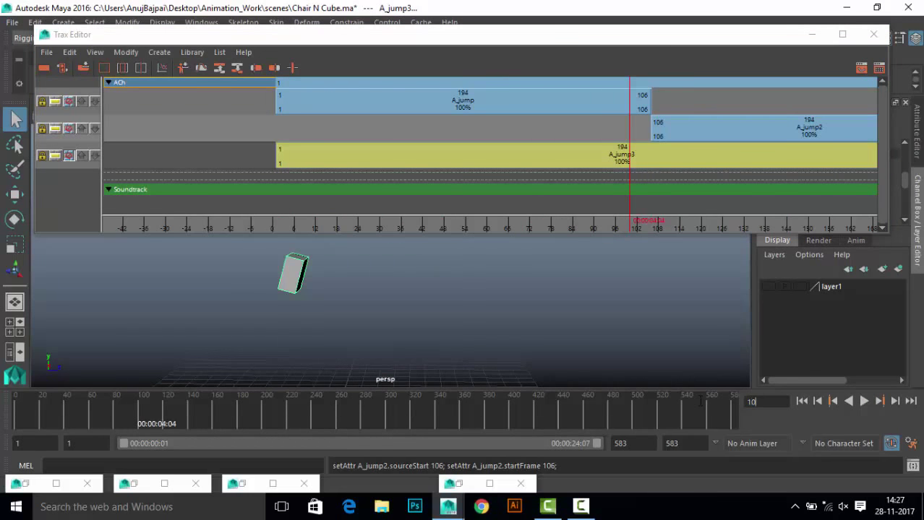
pyautogui.write('6')
pyautogui.press('Return')
# Step: At frame 135, trim A_jump2's end and A_jump3's start so they meet, then fit all clips
pyautogui.moveTo(648, 212); pyautogui.dragTo(754, 227)
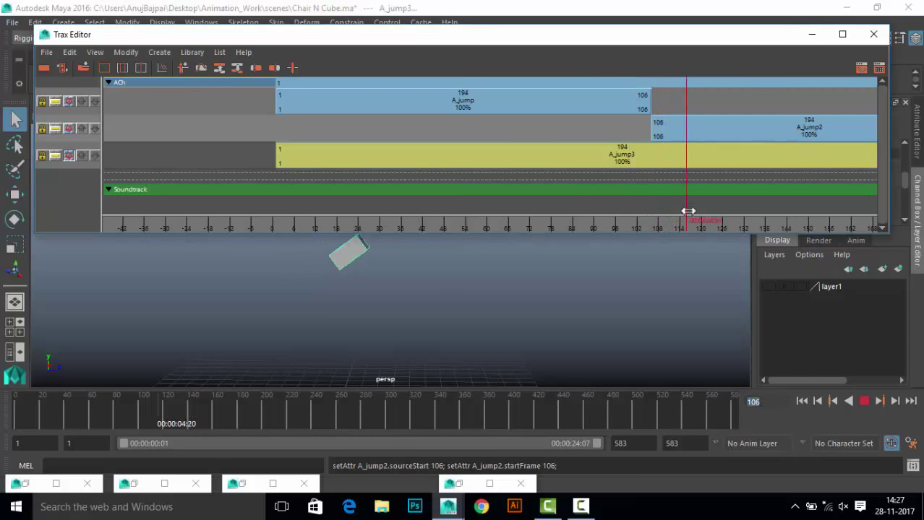
pyautogui.click(736, 129)
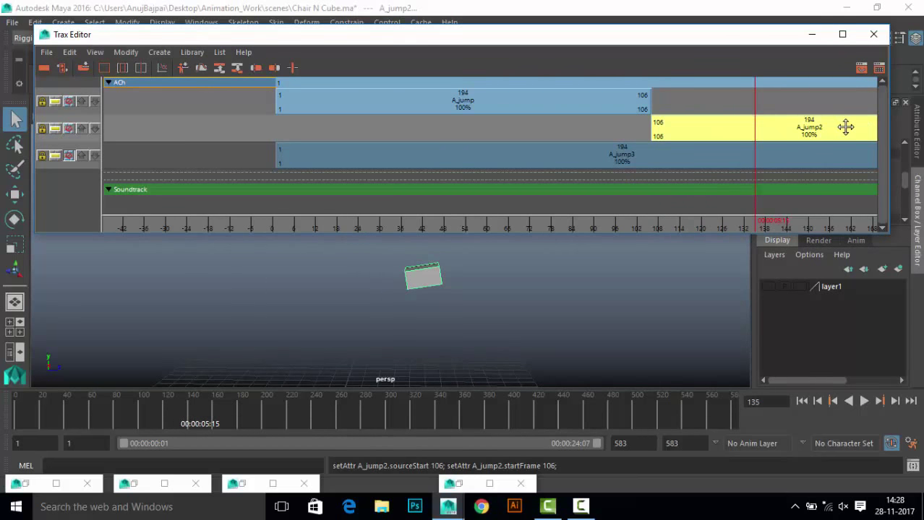
pyautogui.click(274, 68)
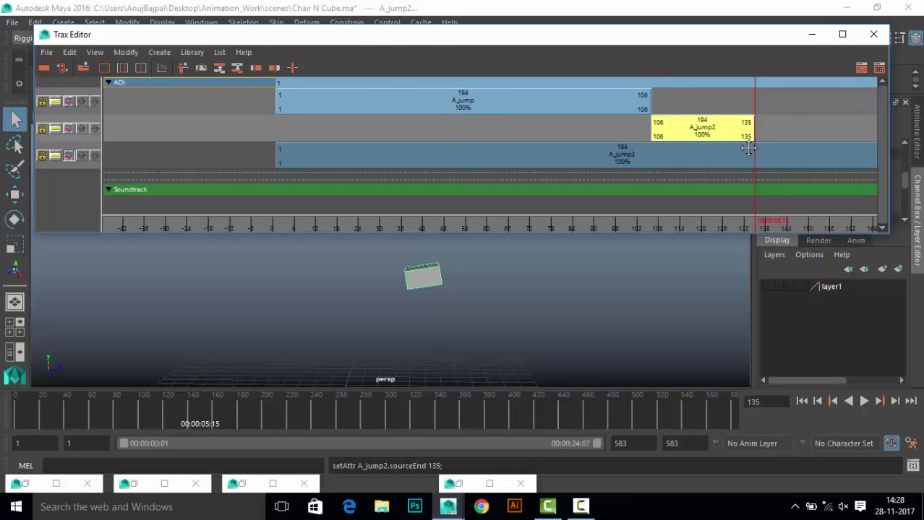
pyautogui.click(732, 153)
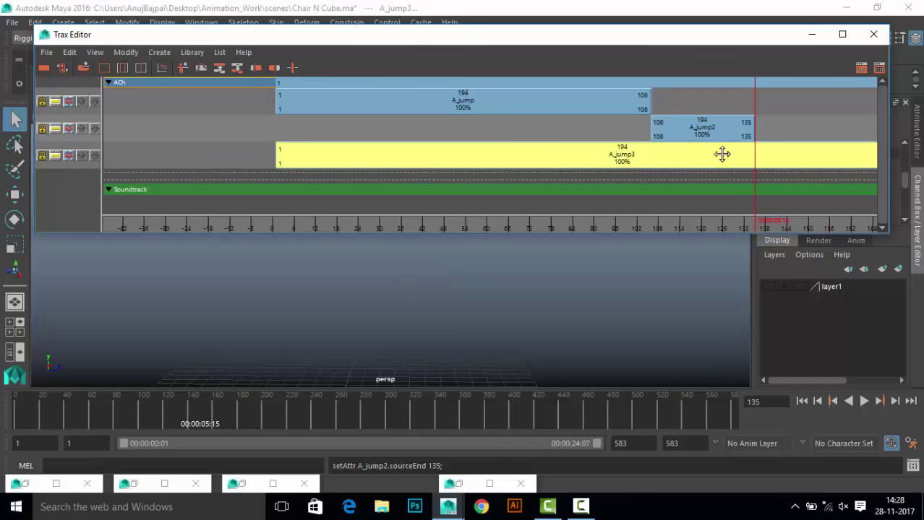
pyautogui.click(255, 69)
pyautogui.press('a')
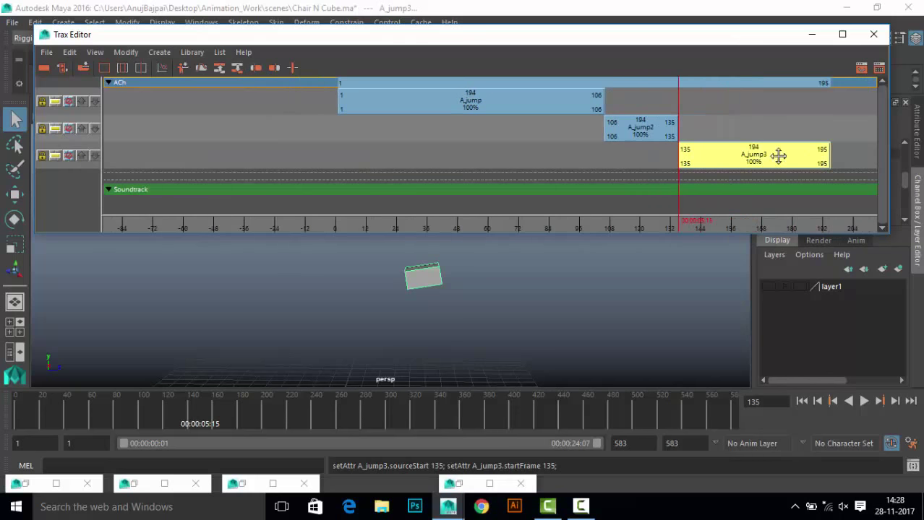
pyautogui.click(656, 128)
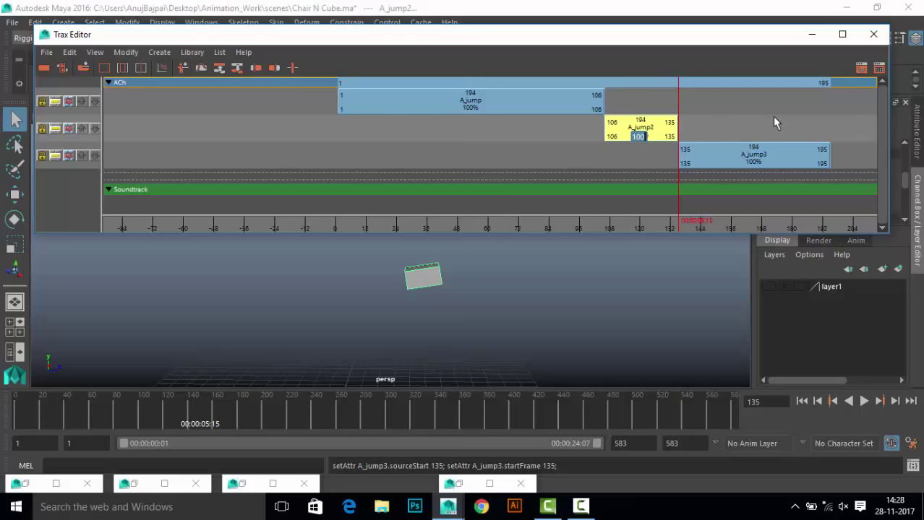
# Step: Scale A_jump2 to 200%, move A_jump3 to start at frame 164, and return to frame 1
pyautogui.write('200')
pyautogui.press('Return')
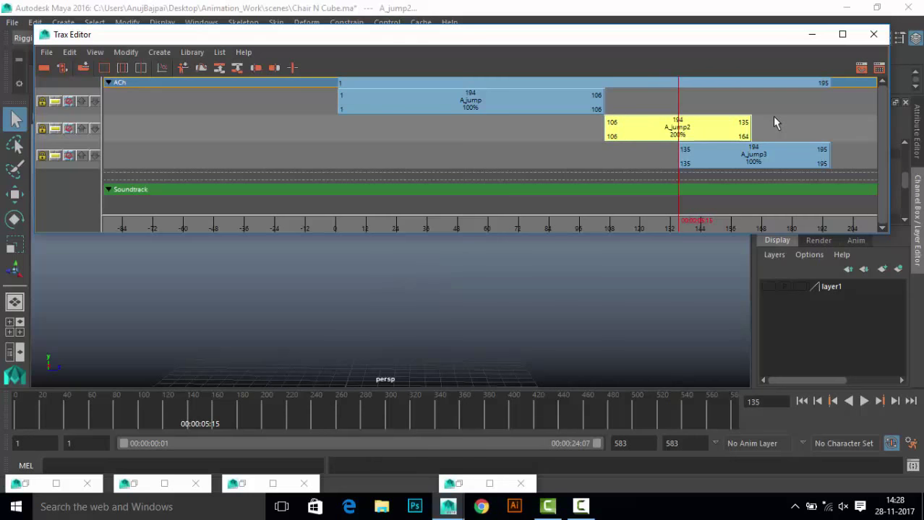
pyautogui.moveTo(708, 156)
pyautogui.mouseDown()
pyautogui.moveTo(782, 167)
pyautogui.moveTo(779, 155)
pyautogui.mouseUp()
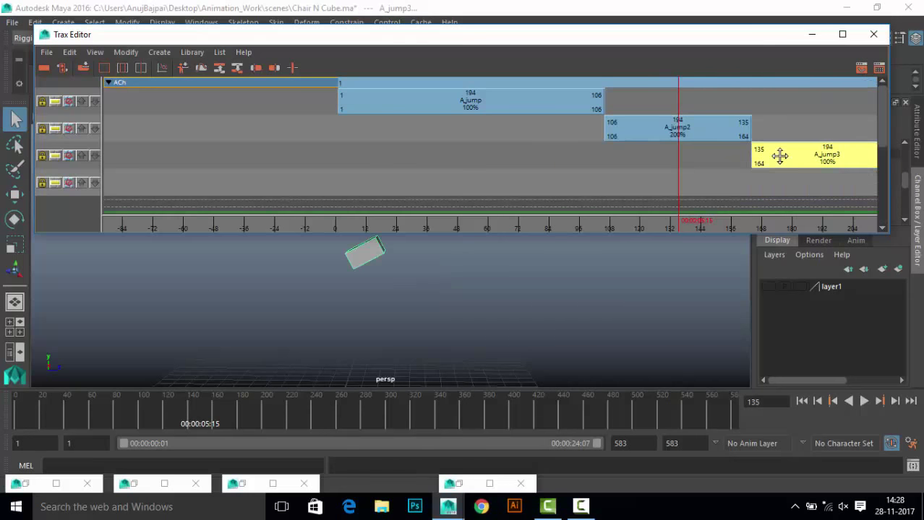
pyautogui.moveTo(641, 155); pyautogui.dragTo(371, 151)
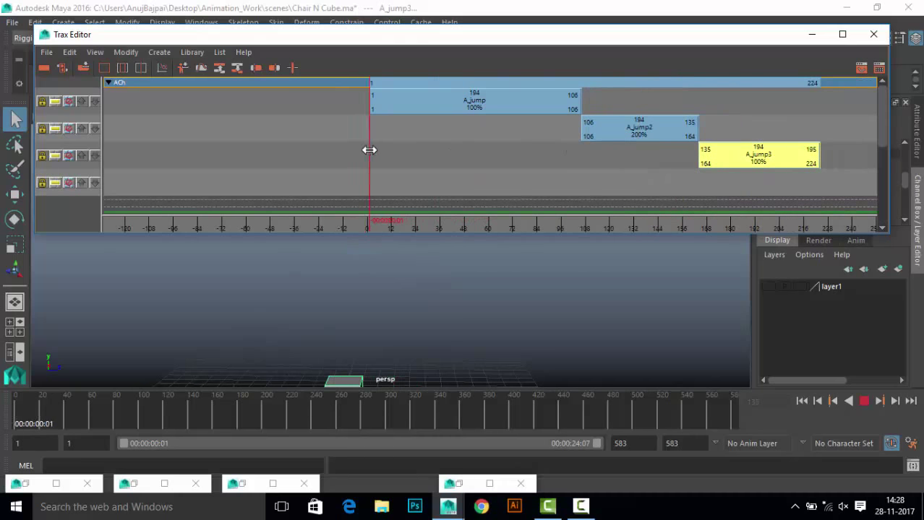
pyautogui.click(810, 34)
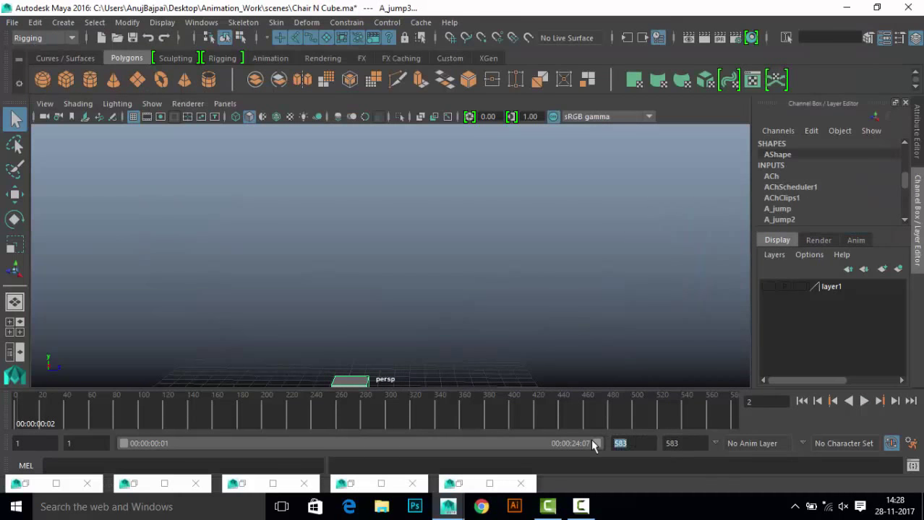
# Step: Set the playback range end to 224 and play the jump from the first frame
pyautogui.write('224')
pyautogui.press('Return')
pyautogui.click(801, 401)
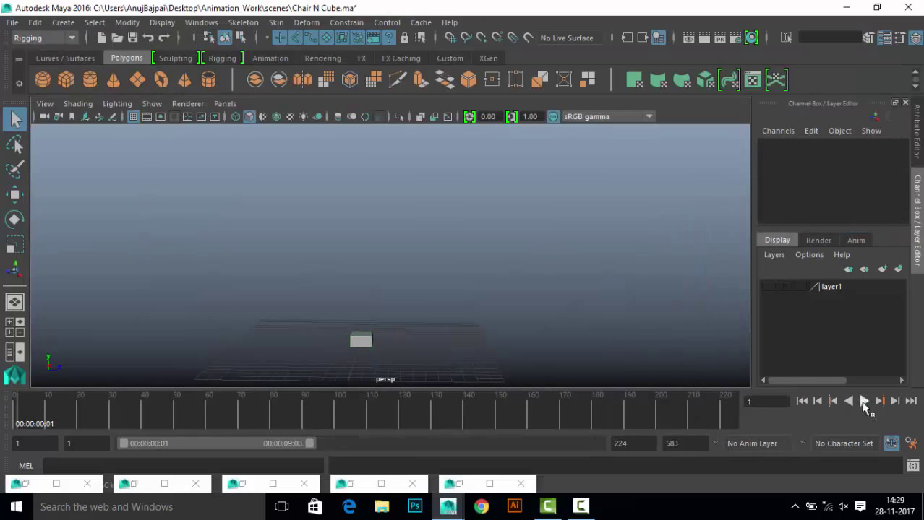
pyautogui.click(863, 401)
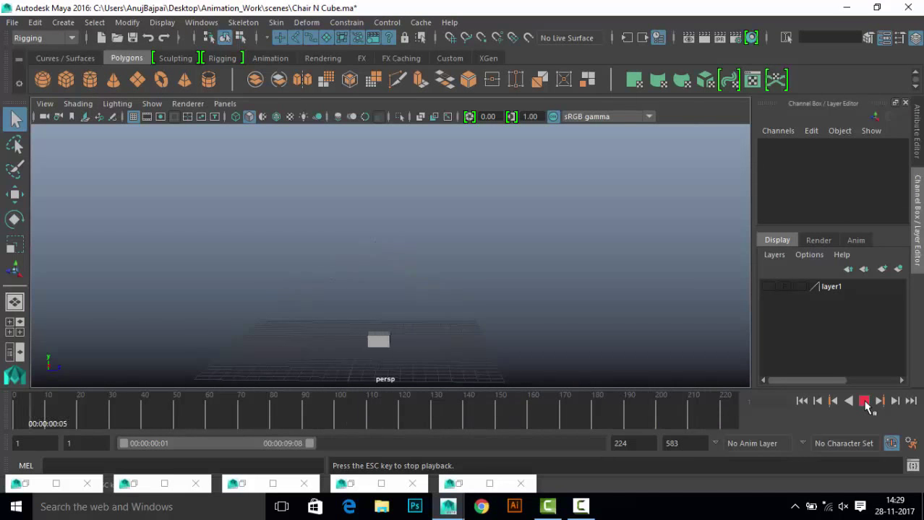
pyautogui.click(863, 401)
# Step: Back in the Trax Editor at frame 1, select the A_jump clip for 50% scaling
pyautogui.click(355, 490)
pyautogui.click(781, 151)
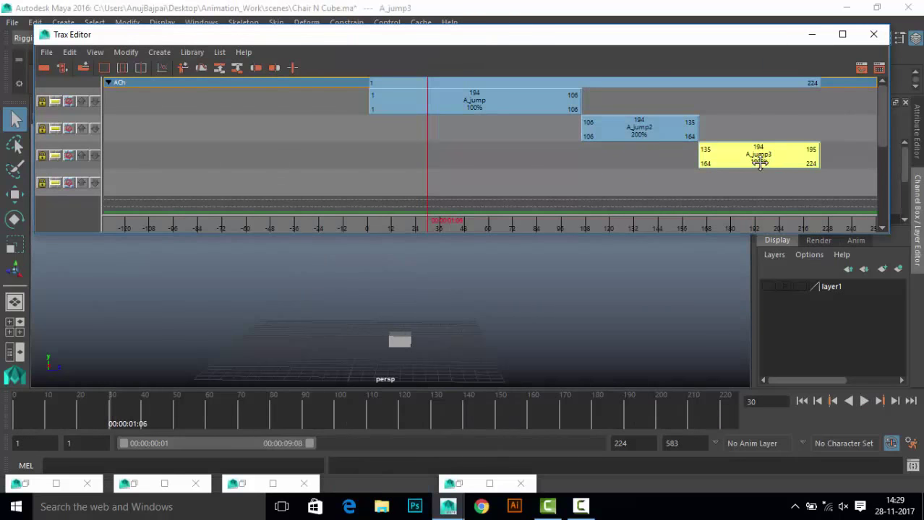
pyautogui.click(828, 194)
pyautogui.click(812, 33)
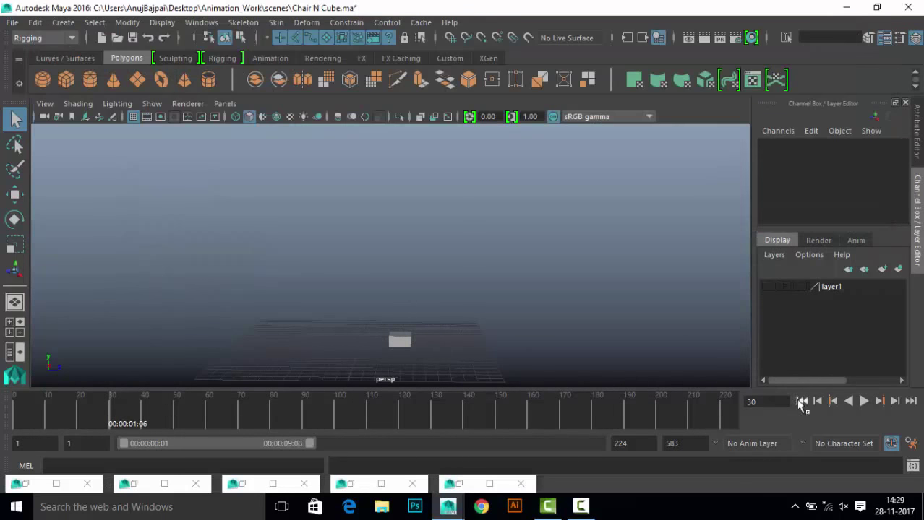
pyautogui.click(801, 401)
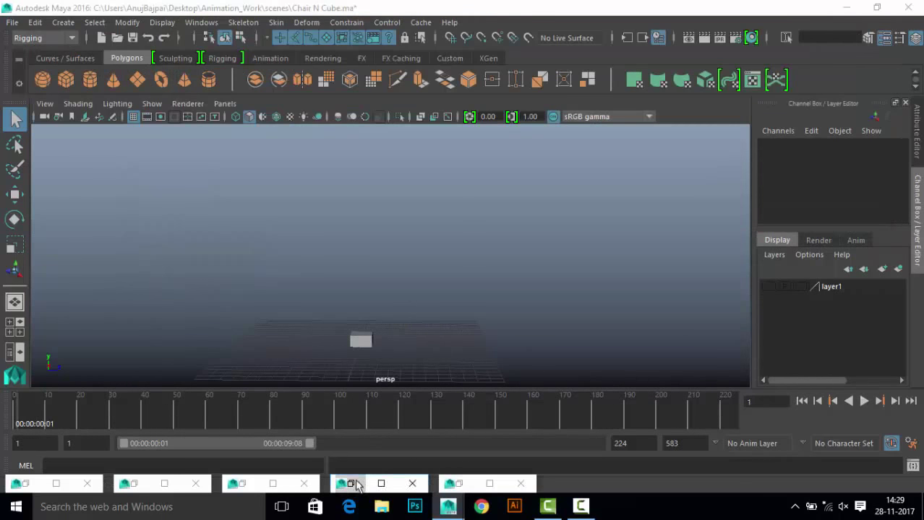
pyautogui.click(356, 484)
pyautogui.click(496, 105)
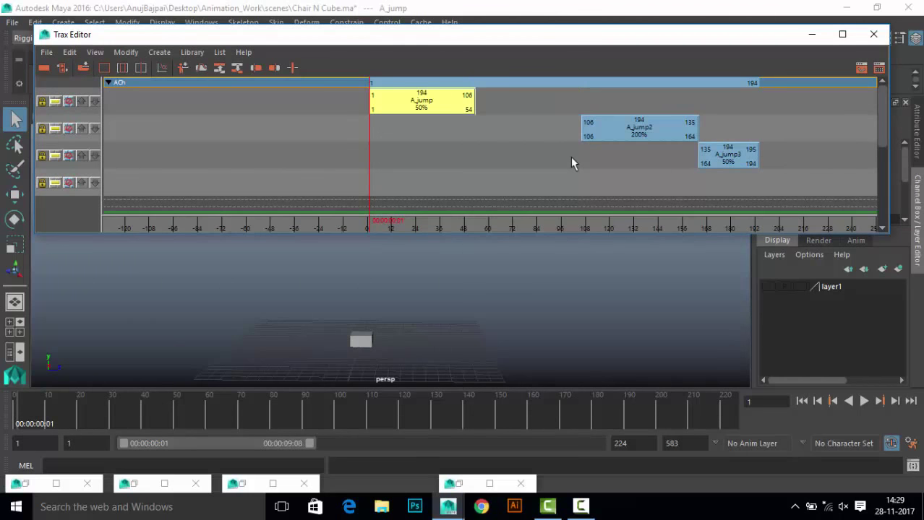
# Step: Shift A_jump2 and A_jump3 left to start at frames 54 and 112, then preview playback
pyautogui.moveTo(661, 120); pyautogui.dragTo(574, 119)
pyautogui.hotkey('ctrl', 'z')
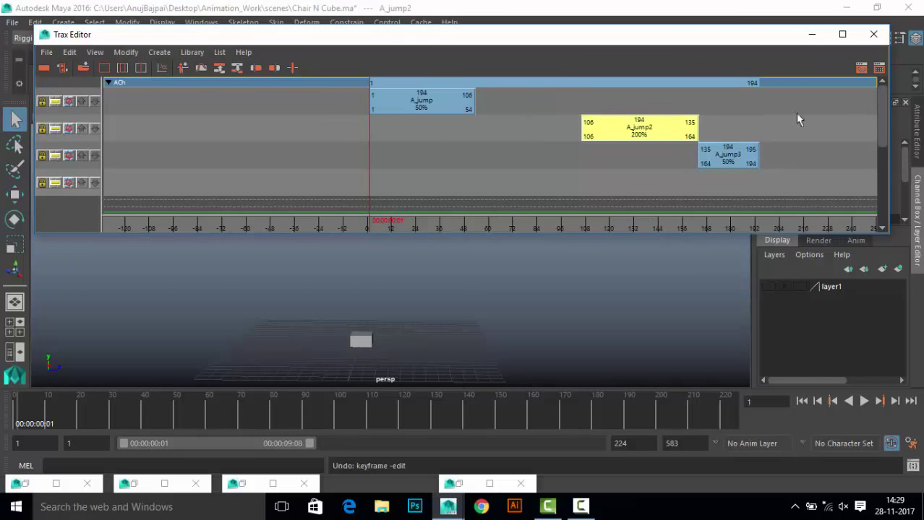
pyautogui.moveTo(798, 114)
pyautogui.mouseDown()
pyautogui.moveTo(668, 149)
pyautogui.moveTo(564, 149)
pyautogui.moveTo(565, 140)
pyautogui.mouseUp()
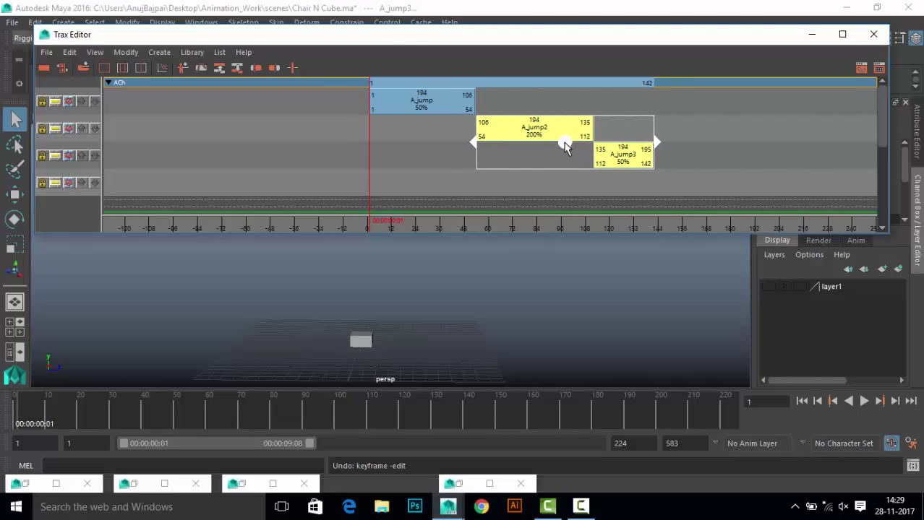
pyautogui.click(725, 189)
pyautogui.moveTo(790, 41); pyautogui.dragTo(788, 95)
pyautogui.click(863, 401)
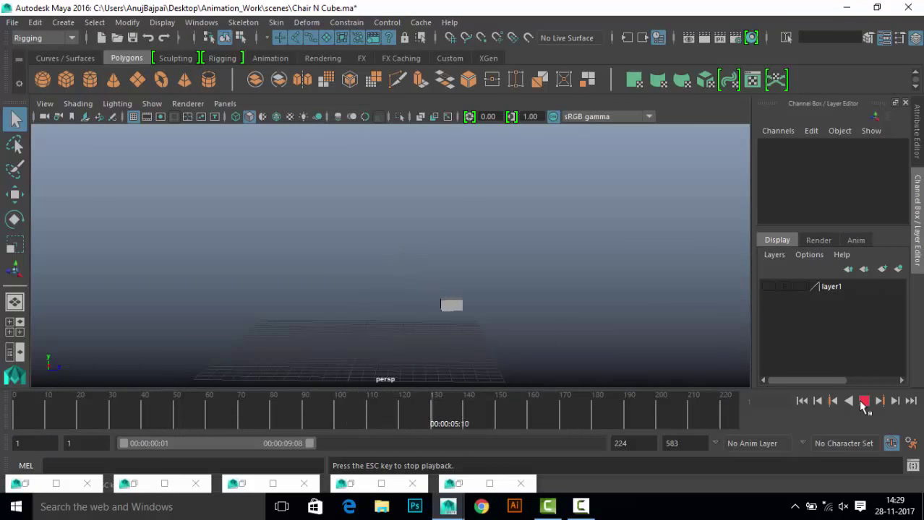
pyautogui.press('Escape')
# Step: Reduce A_jump3's scale so it ends at frame 127
pyautogui.click(381, 484)
pyautogui.click(624, 159)
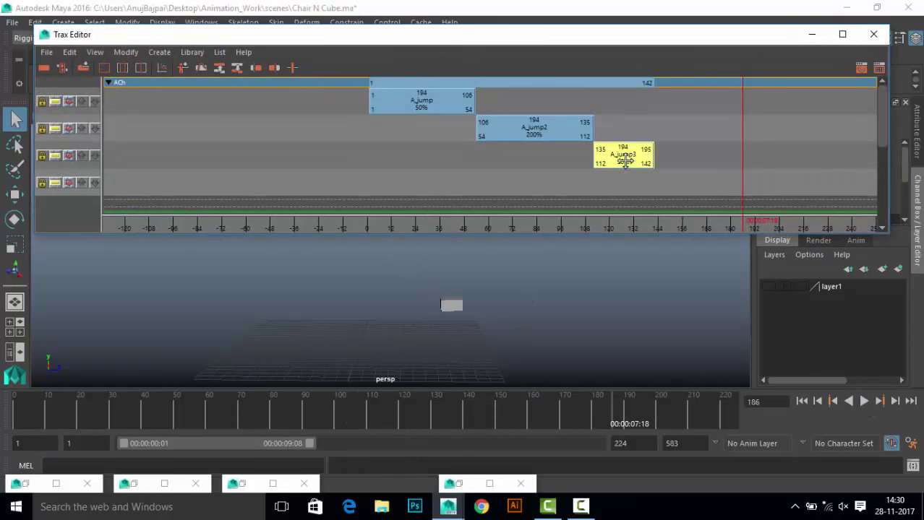
pyautogui.press('Return')
# Step: Play the 1–127 sequence twice from the first frame, then restore the Trax Editor
pyautogui.click(811, 34)
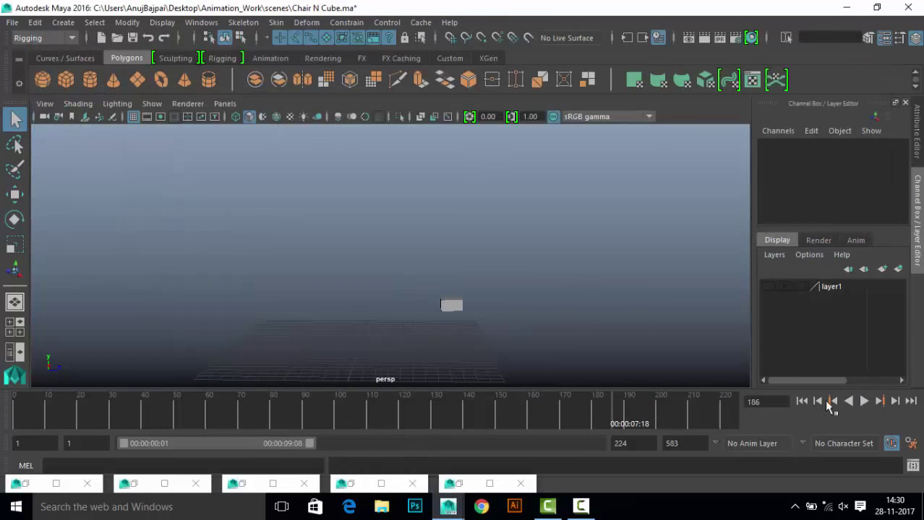
pyautogui.click(864, 401)
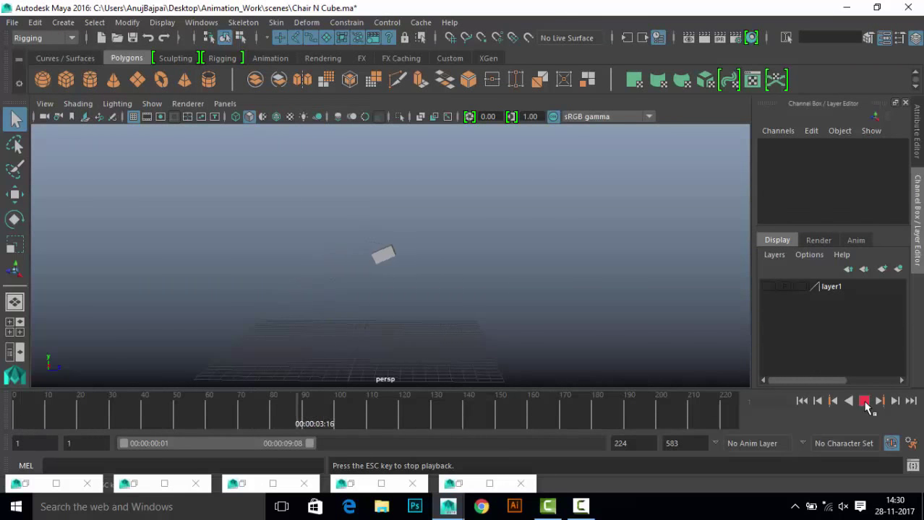
pyautogui.click(863, 401)
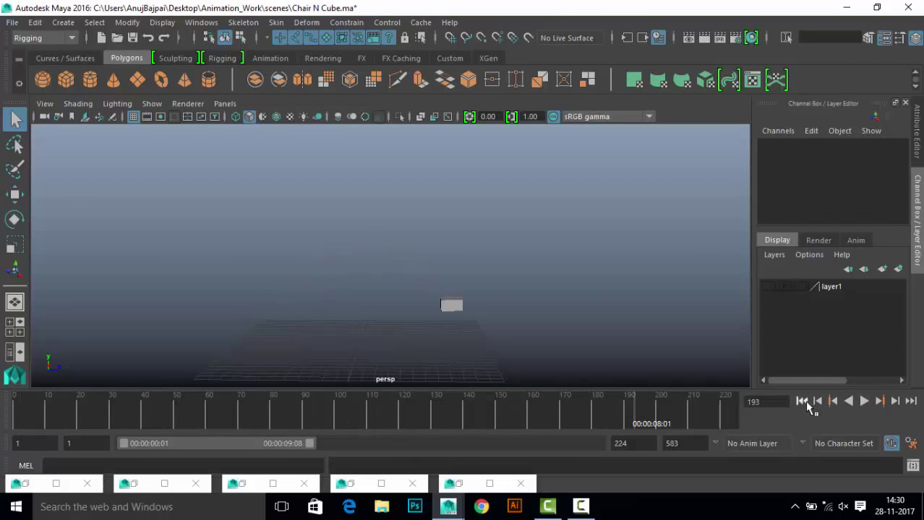
pyautogui.click(801, 401)
pyautogui.click(864, 402)
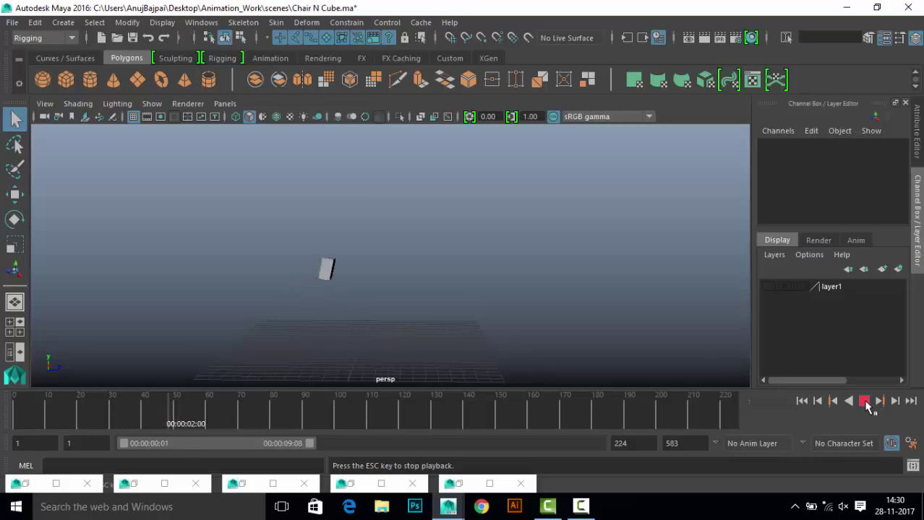
pyautogui.click(864, 401)
pyautogui.click(801, 401)
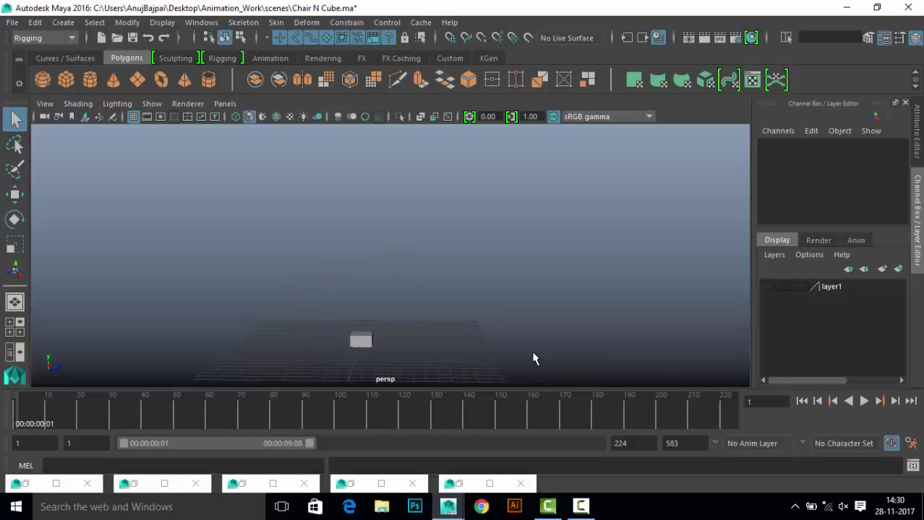
pyautogui.click(351, 483)
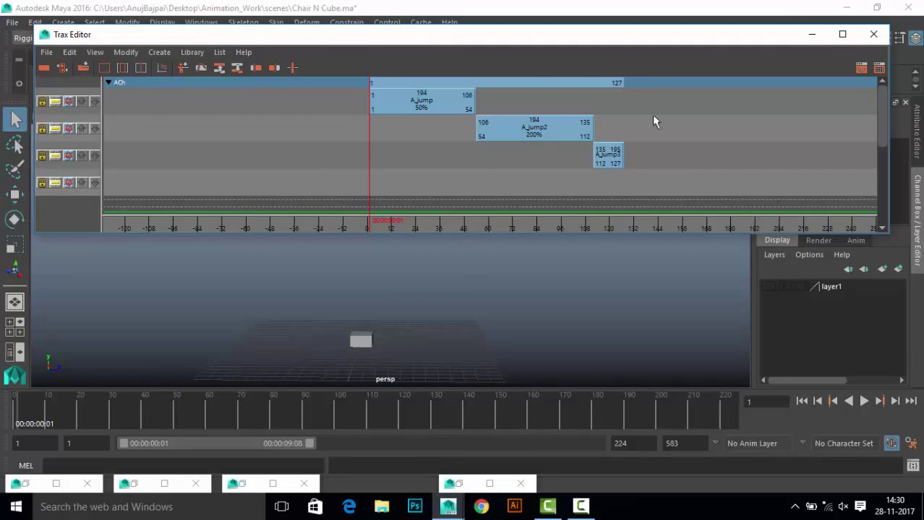
# Step: Delete the A_jump2, A_jump3 and A_jump clips from the ACh tracks
pyautogui.moveTo(654, 122); pyautogui.dragTo(542, 160)
pyautogui.press('Delete')
pyautogui.click(440, 103)
pyautogui.press('Delete')
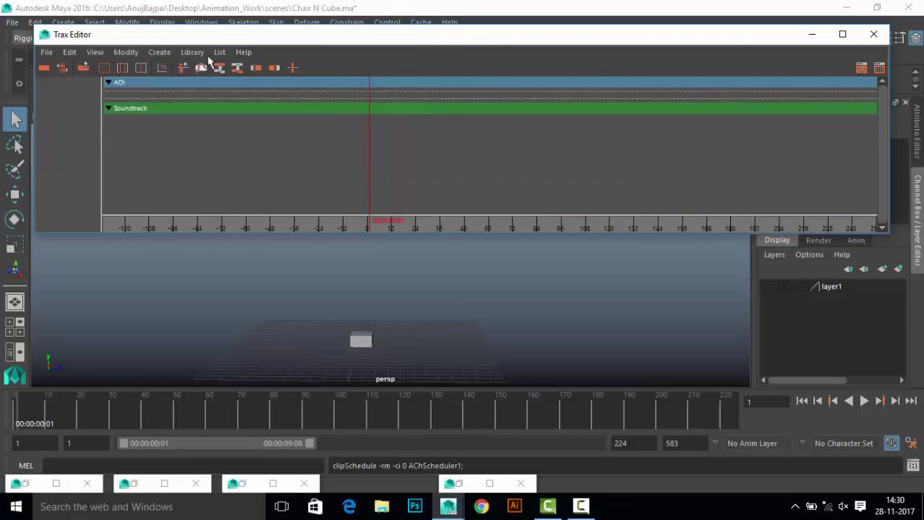
# Step: Insert the A_jump source clip from the Library, then delete it as well
pyautogui.click(192, 52)
pyautogui.click(329, 77)
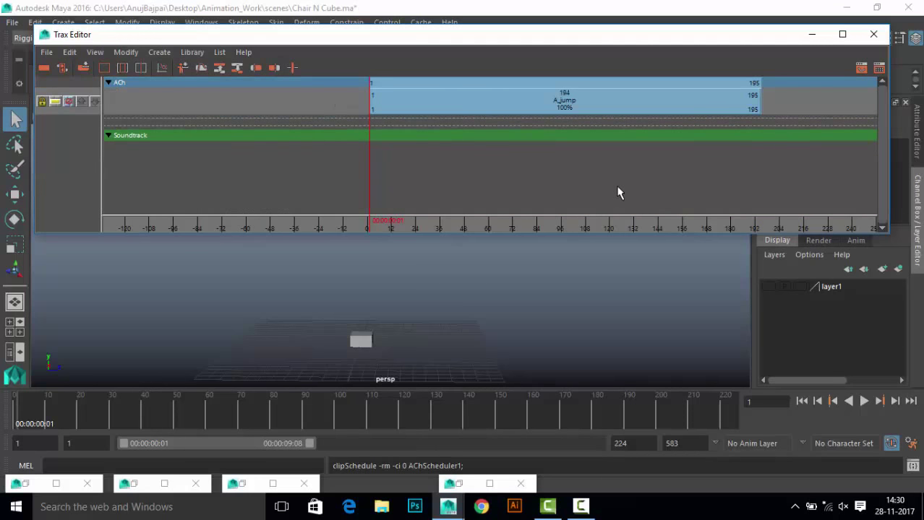
pyautogui.click(665, 104)
pyautogui.press('Delete')
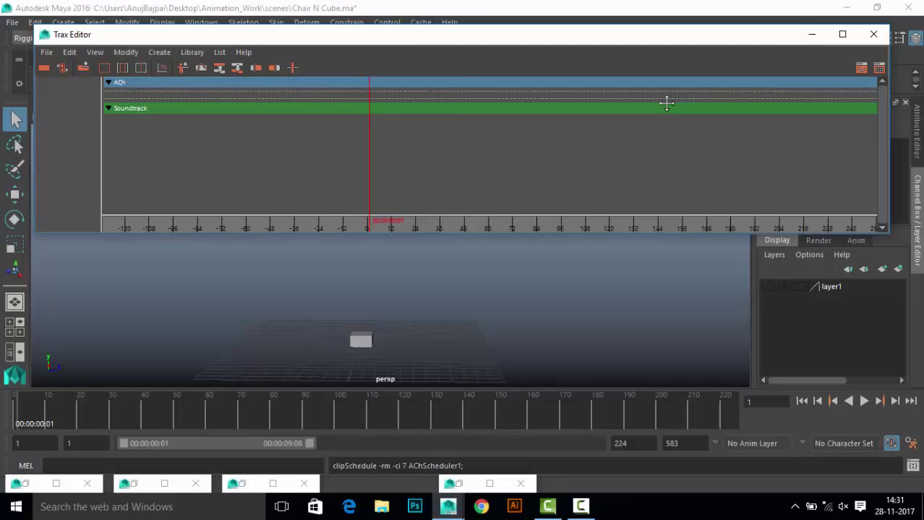